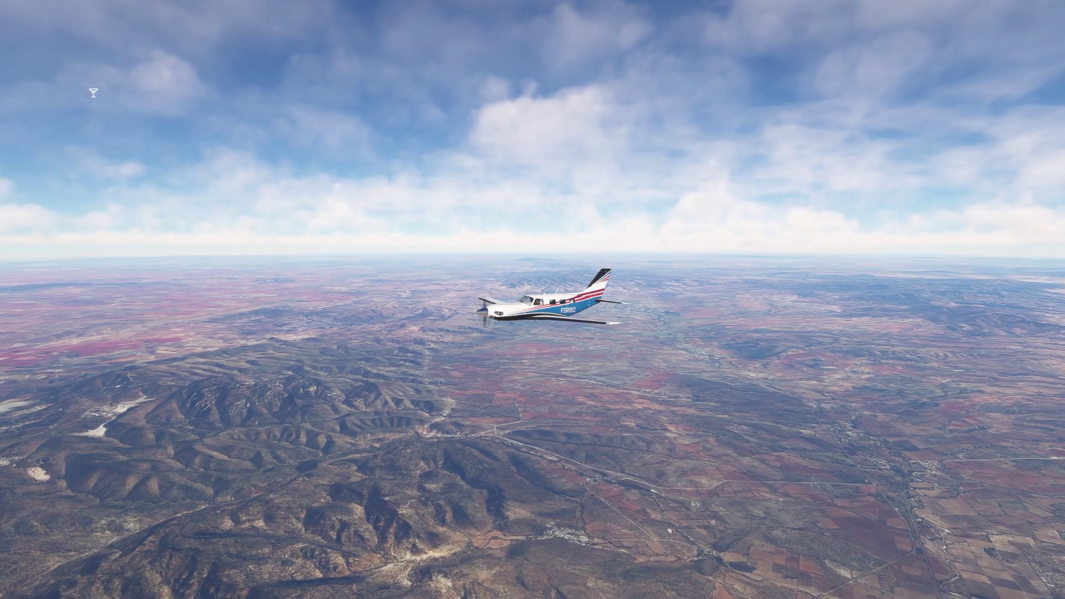
# Step: Drag the compact ChasePlane camera bar up, then back down to a new spot
pyautogui.moveTo(237, 112)
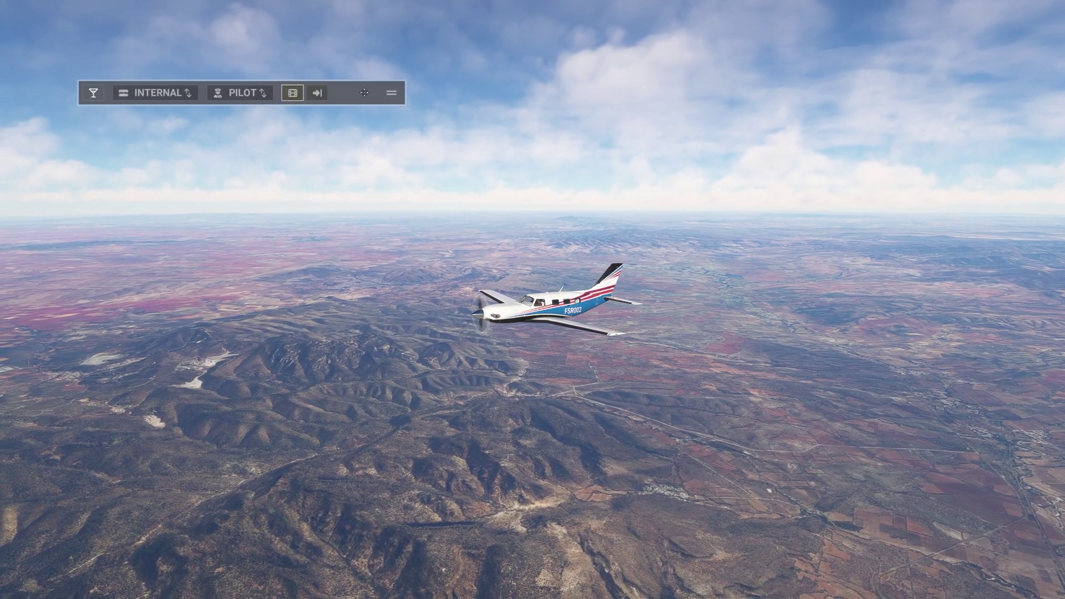
pyautogui.moveTo(364, 93); pyautogui.dragTo(316, 44)
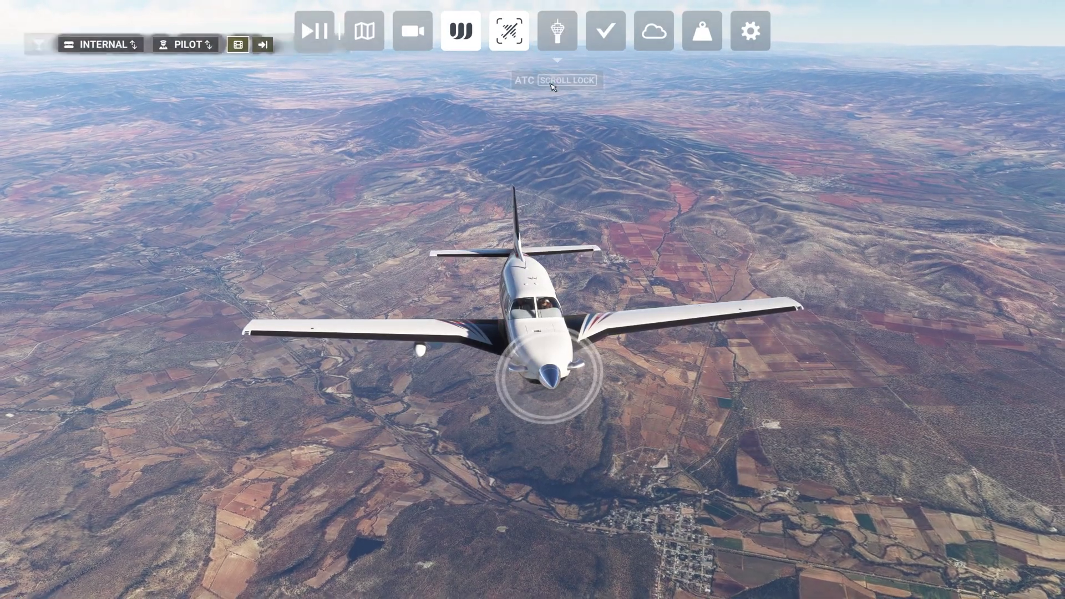
pyautogui.moveTo(316, 44); pyautogui.dragTo(330, 92)
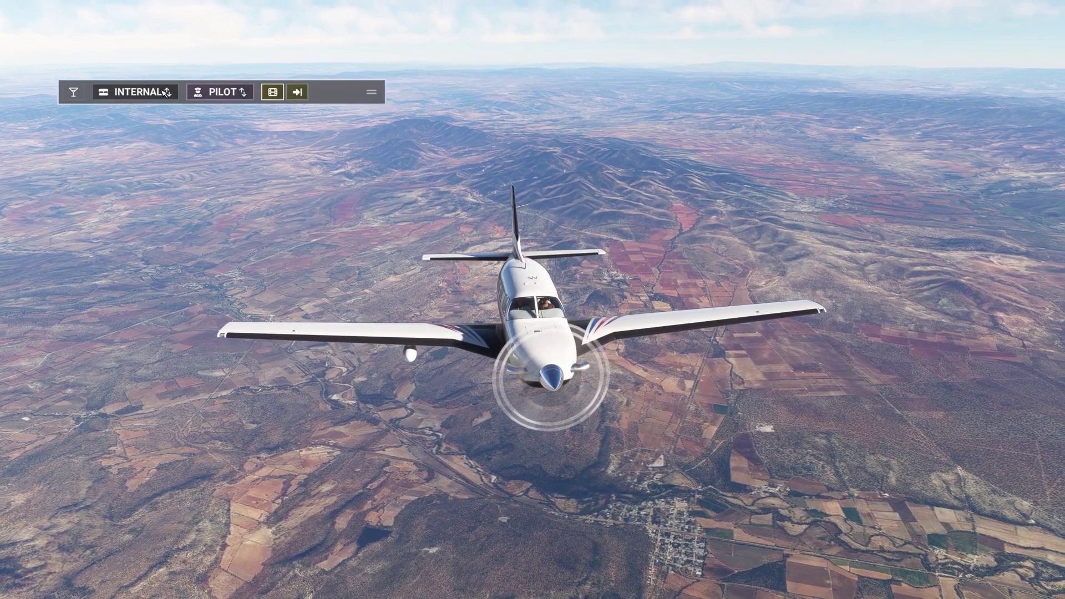
# Step: Expand the camera bar into the full panel, nudge it up-right, and show the section list
pyautogui.click(80, 100)
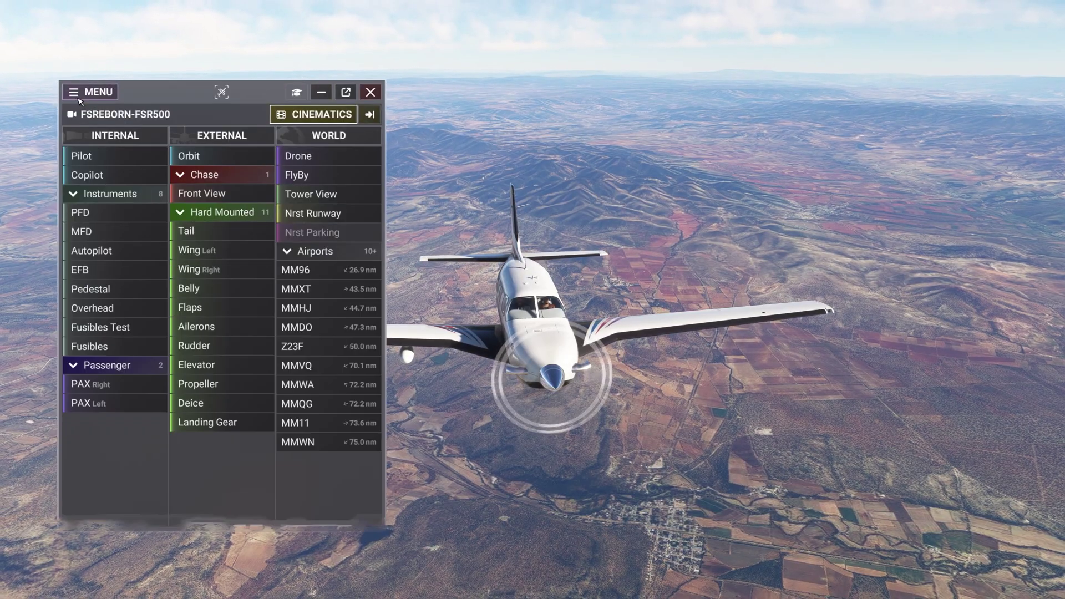
pyautogui.moveTo(146, 92); pyautogui.dragTo(167, 85)
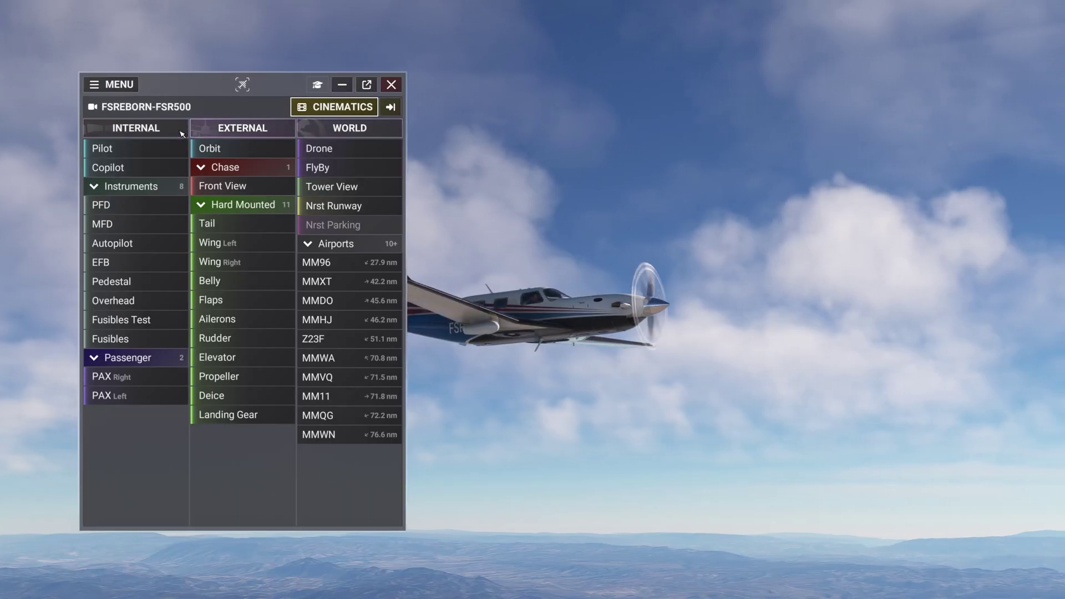
pyautogui.click(139, 88)
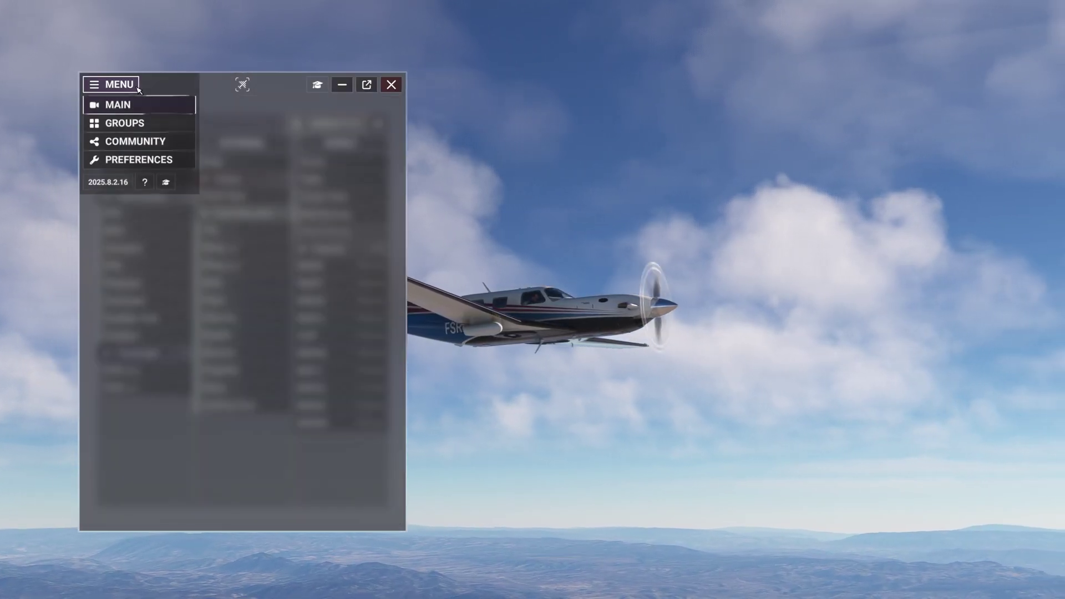
# Step: In Preferences, search 'view' and save key 1 as the Go to Internal shortcut
pyautogui.click(183, 166)
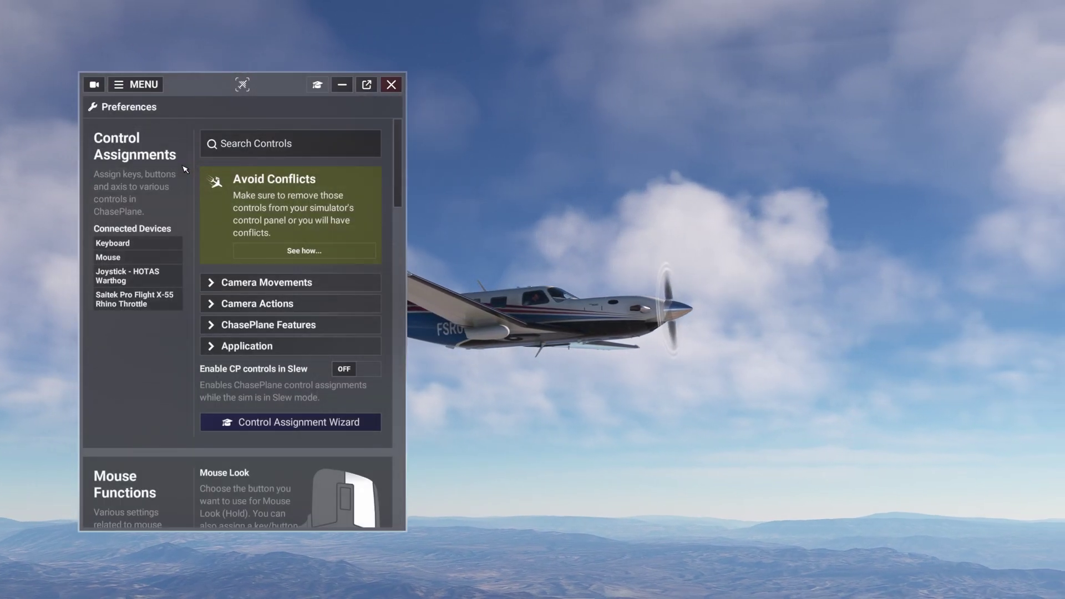
pyautogui.click(253, 146)
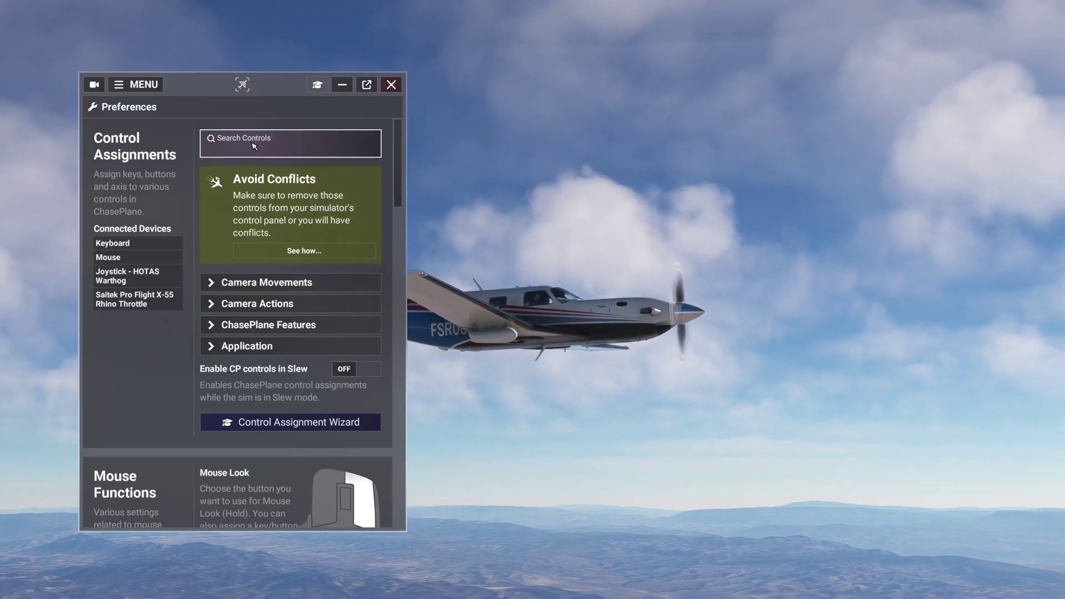
pyautogui.write('view')
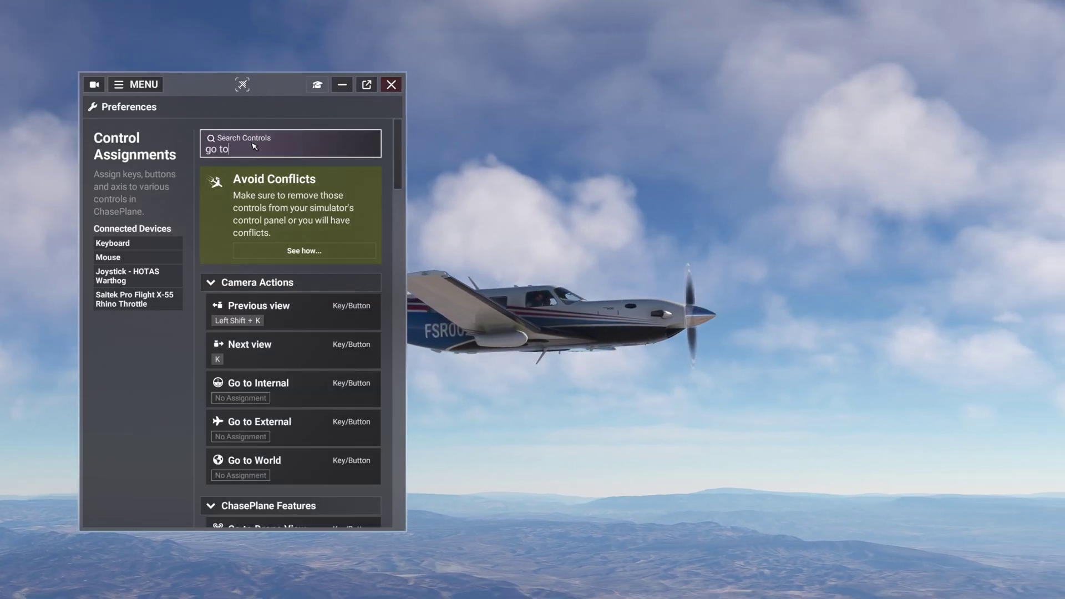
pyautogui.scroll(-1, 288, 237)
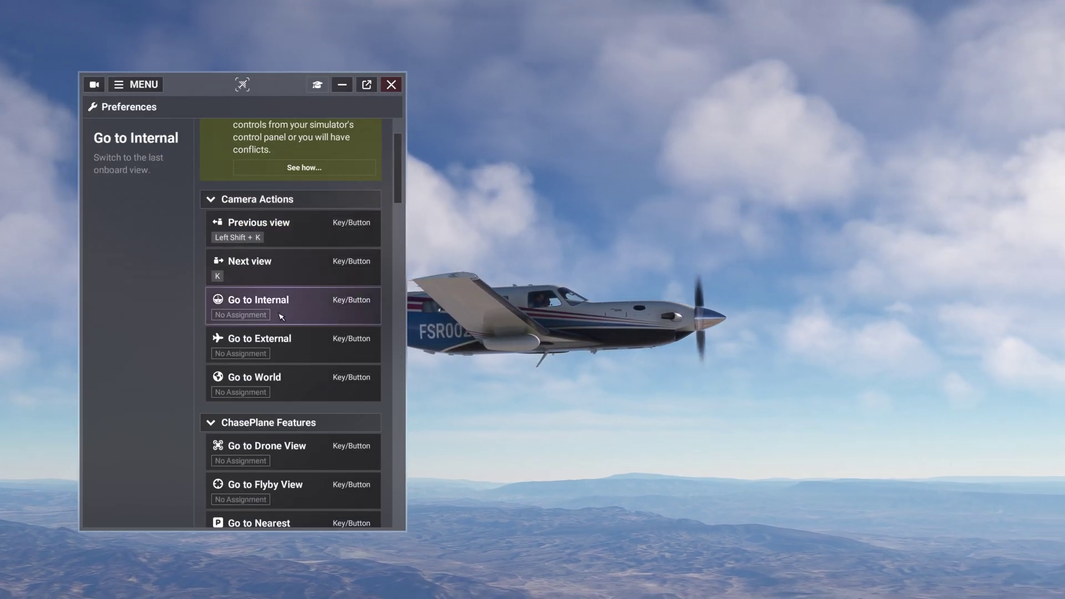
pyautogui.click(300, 317)
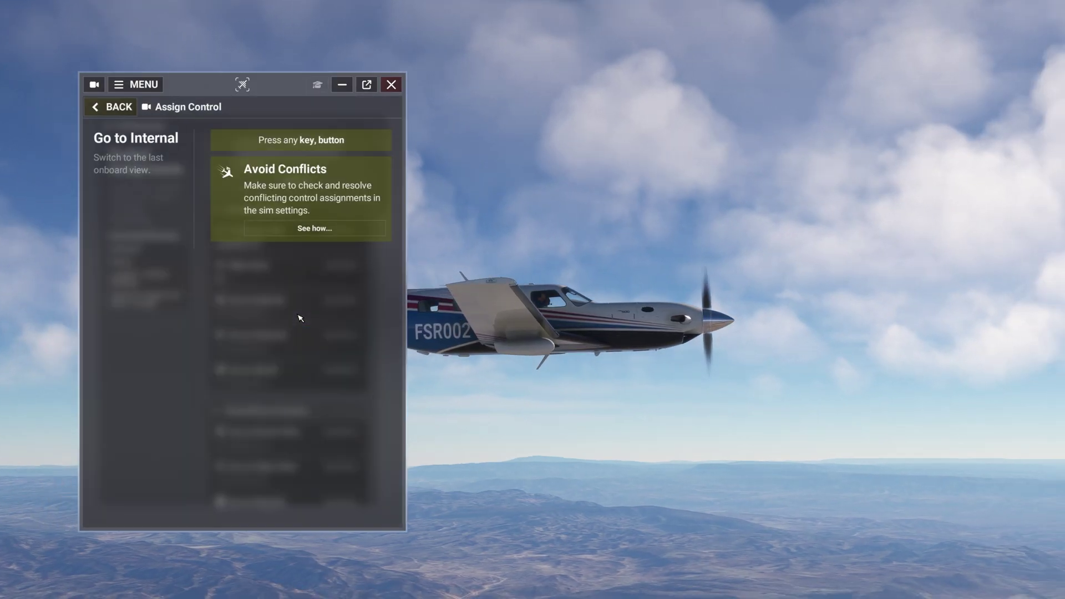
pyautogui.press('1')
pyautogui.click(336, 174)
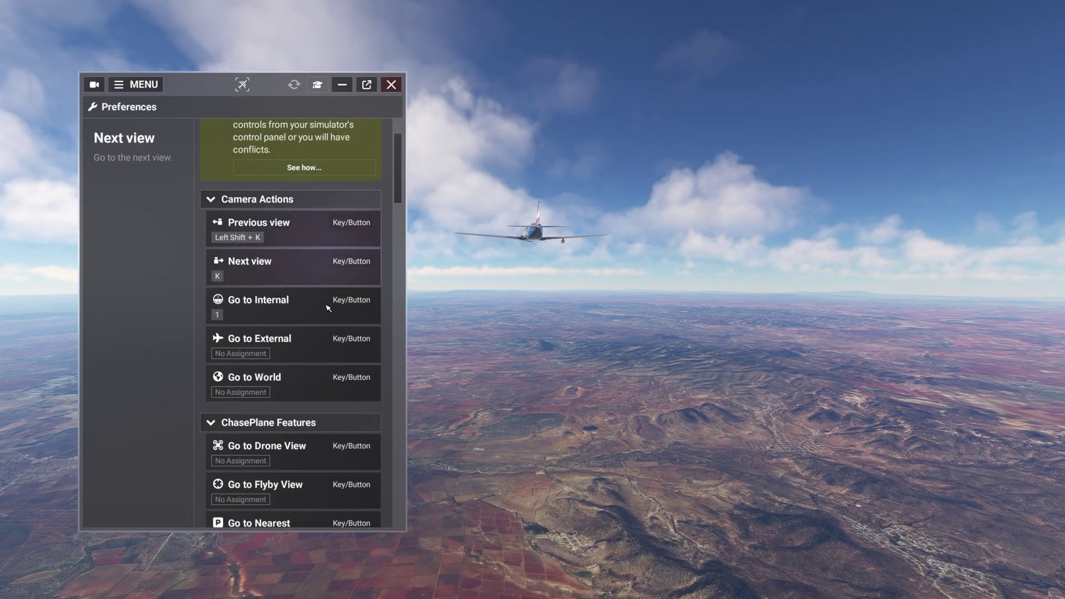
# Step: Save key 2 for Go to External and key 3 for Go to World
pyautogui.click(328, 356)
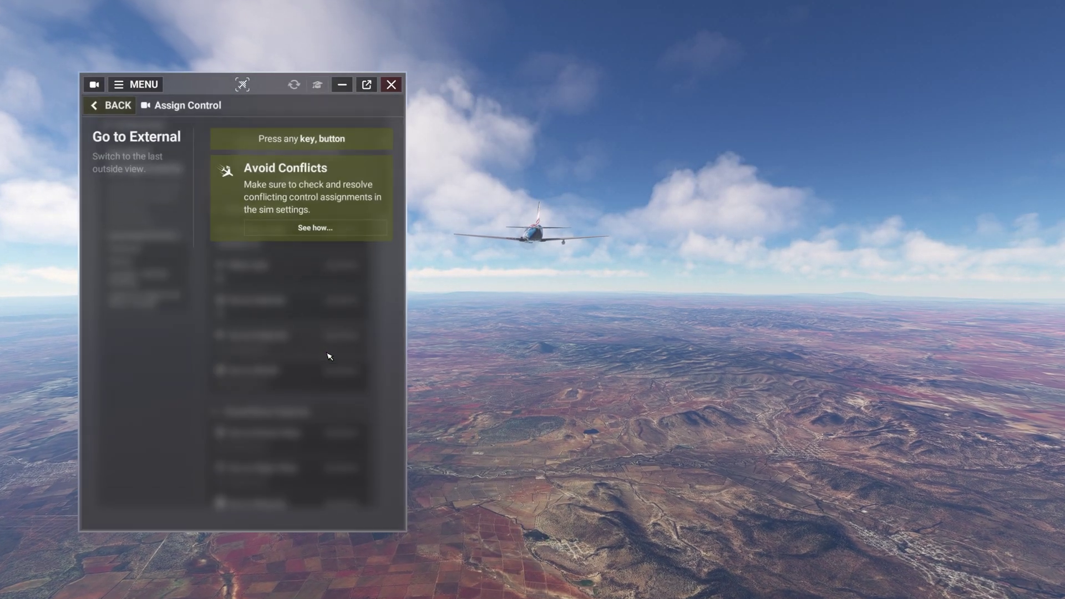
pyautogui.press('2')
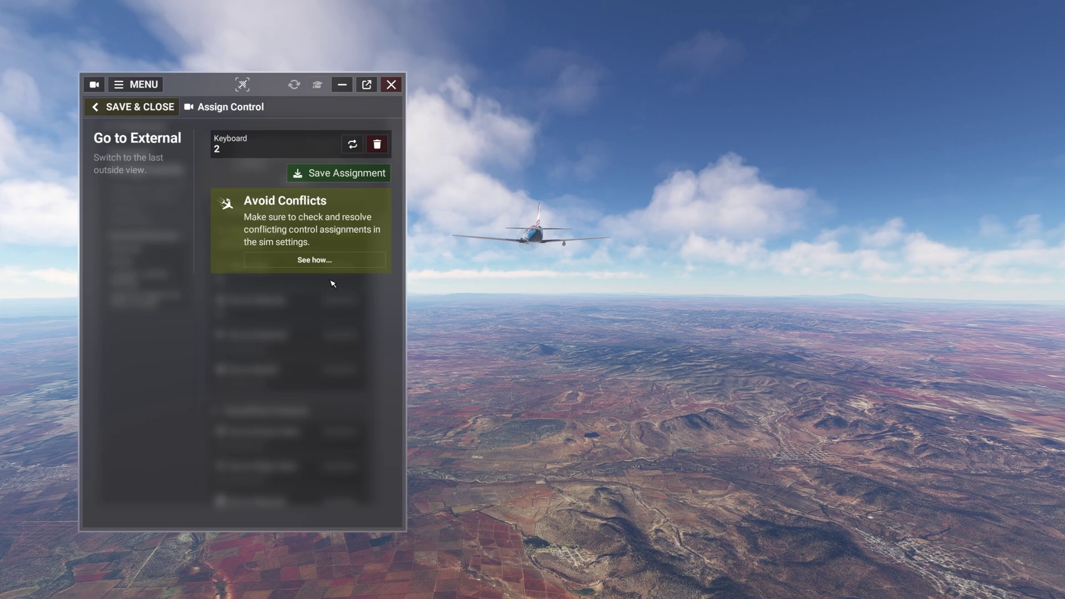
pyautogui.click(342, 179)
pyautogui.click(316, 386)
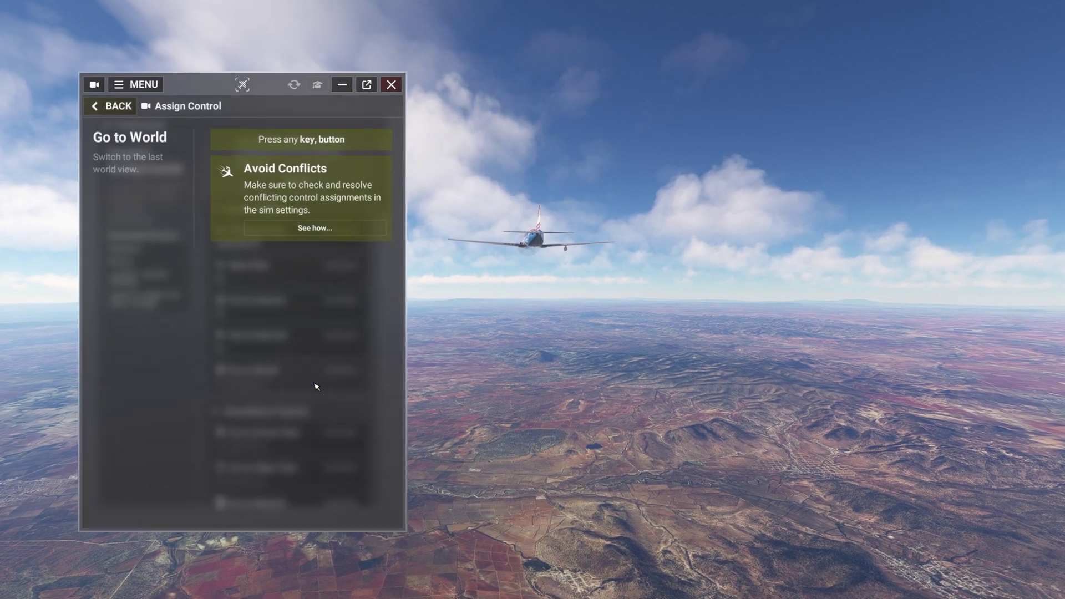
pyautogui.press('3')
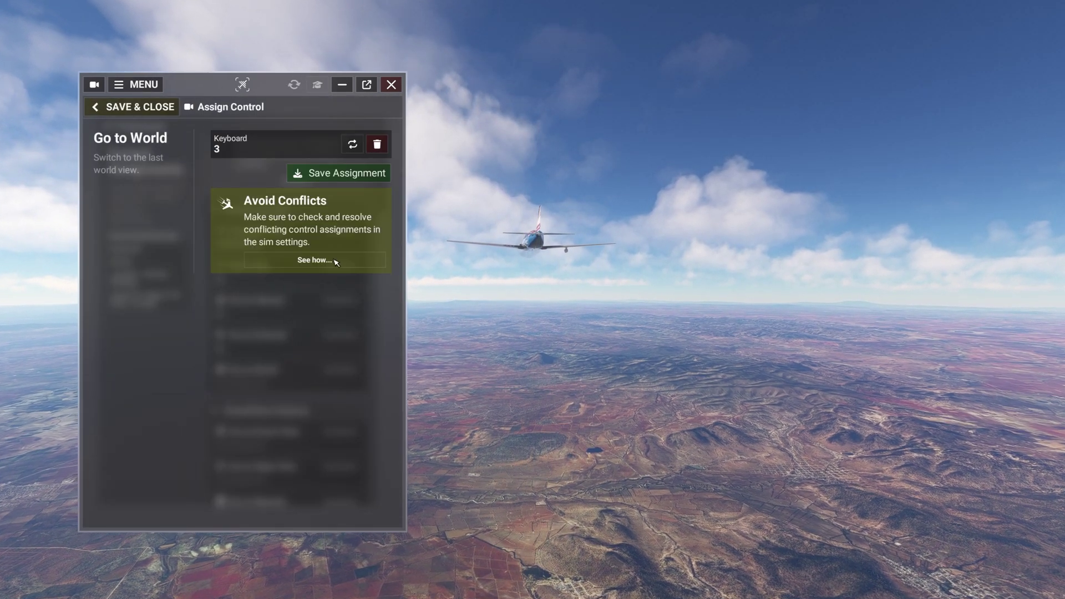
pyautogui.click(335, 176)
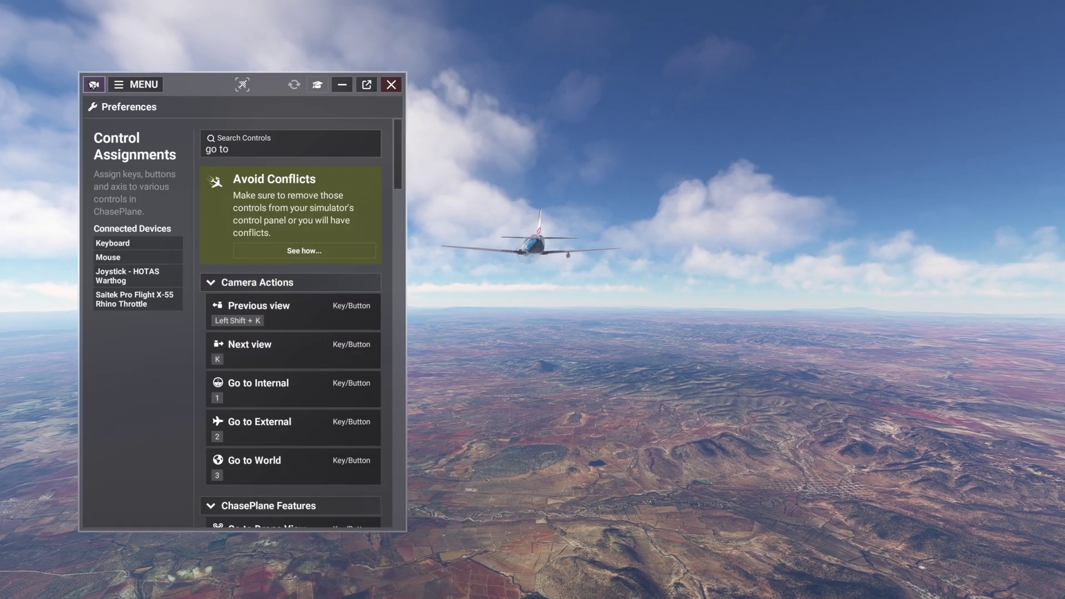
pyautogui.click(93, 85)
# Step: Use keys 1, 2 and 3 to cycle Pilot, Orbit and Drone views, ending in the Pilot cockpit
pyautogui.press('1')
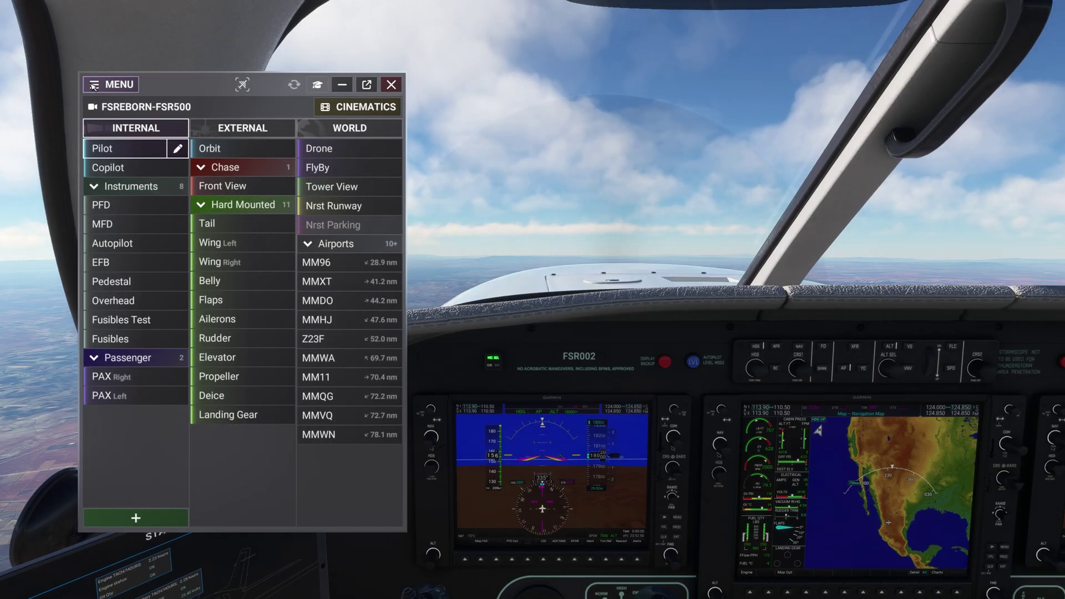
pyautogui.press('2')
pyautogui.press('3')
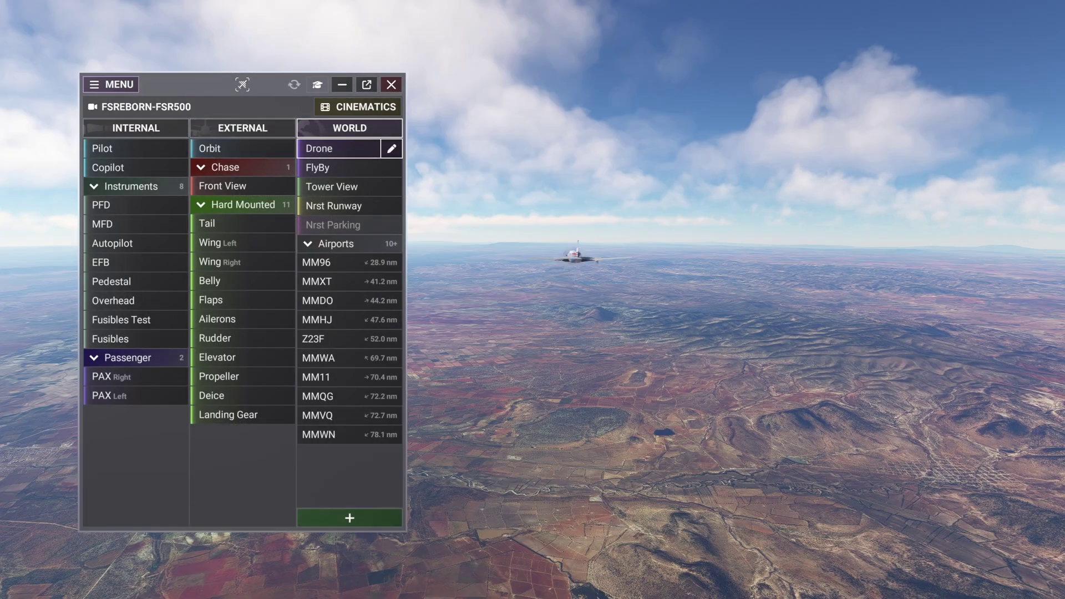
pyautogui.press('1')
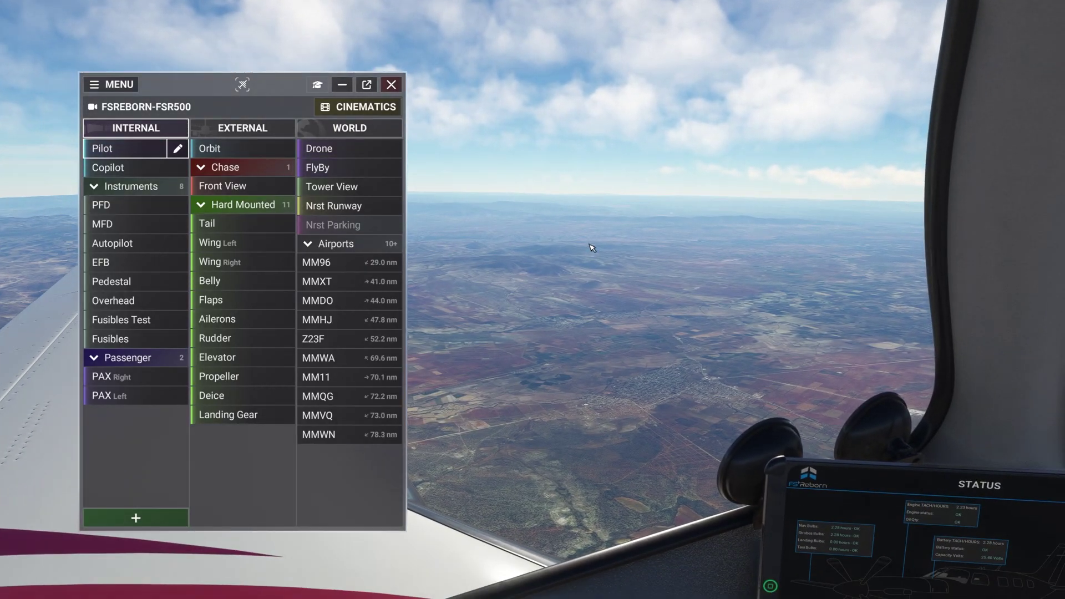
pyautogui.press('2')
pyautogui.press('1')
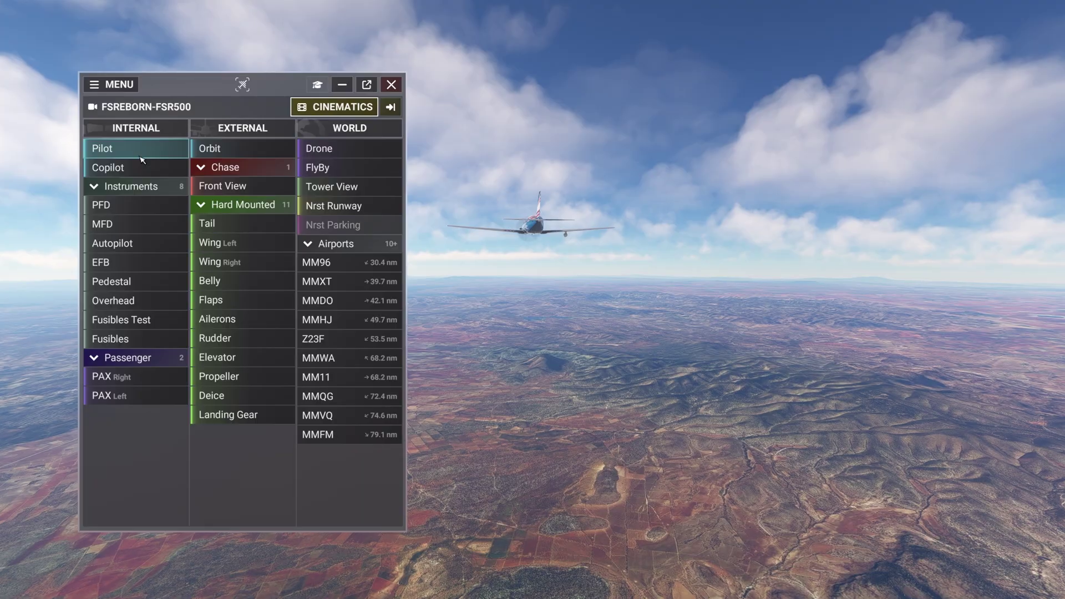
# Step: Save keyboard shortcut 8 in the Pilot view's settings, then return to the views list
pyautogui.click(144, 155)
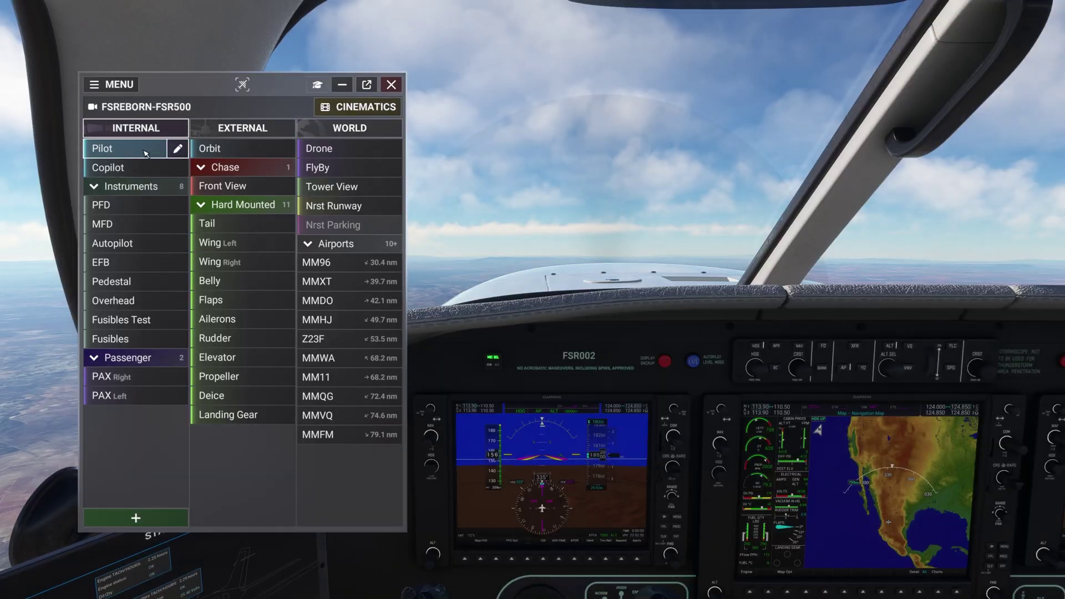
pyautogui.click(180, 151)
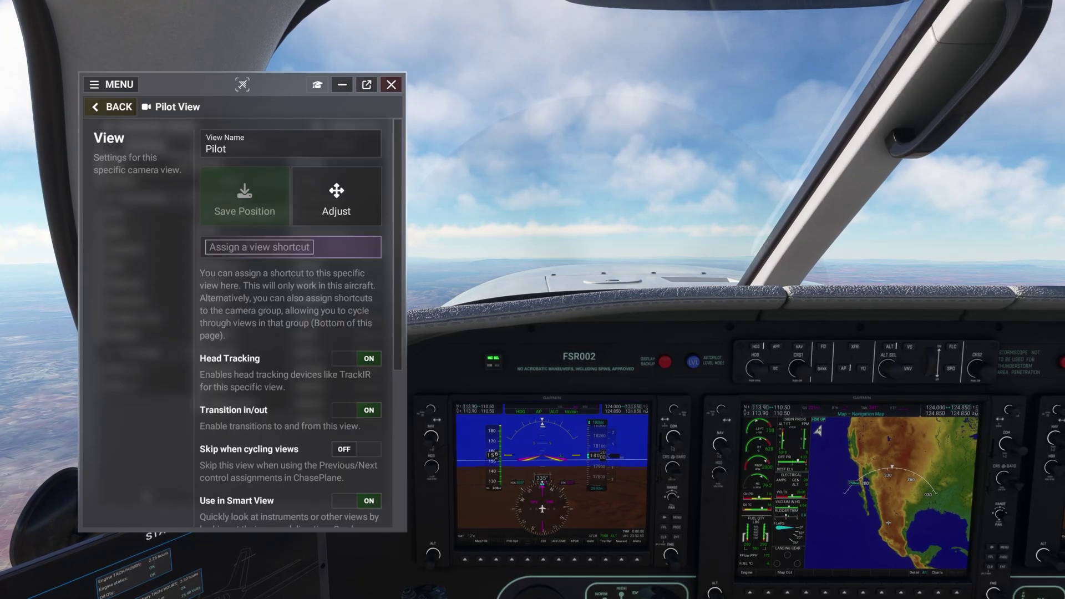
pyautogui.click(340, 248)
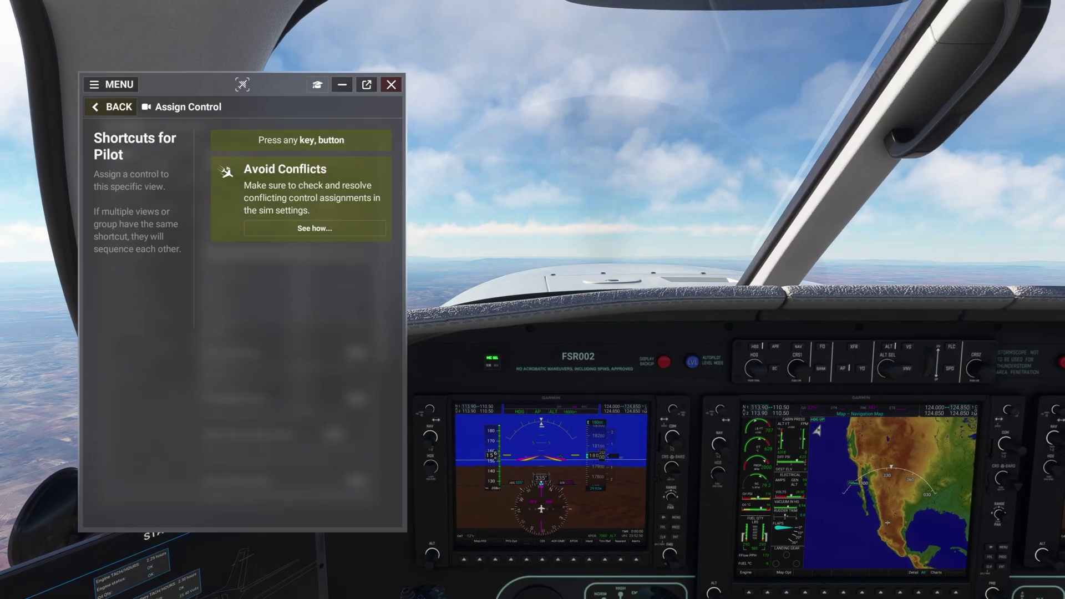
pyautogui.press('8')
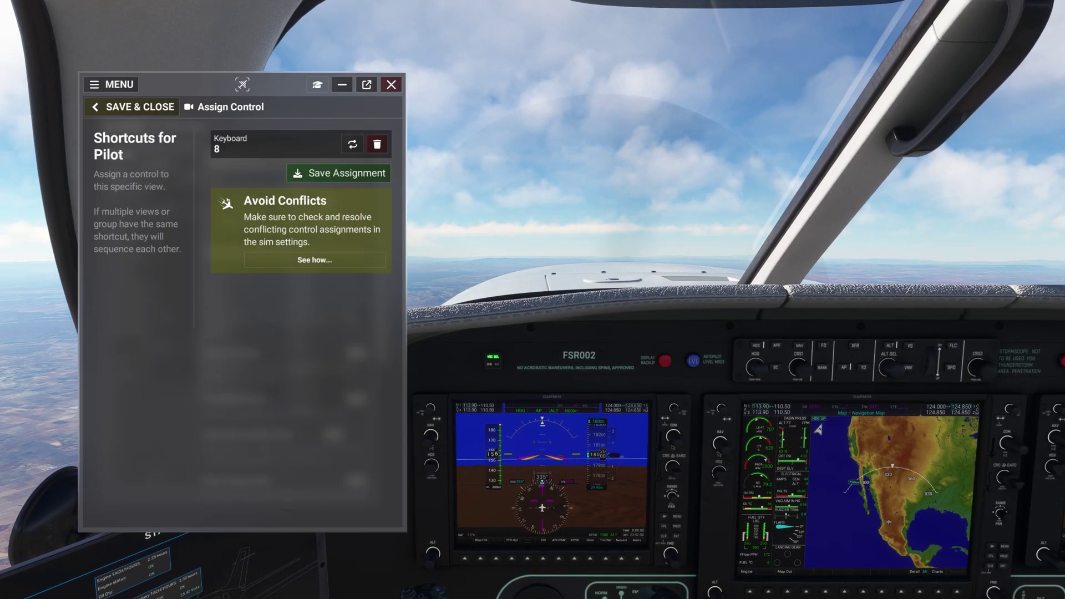
pyautogui.click(355, 178)
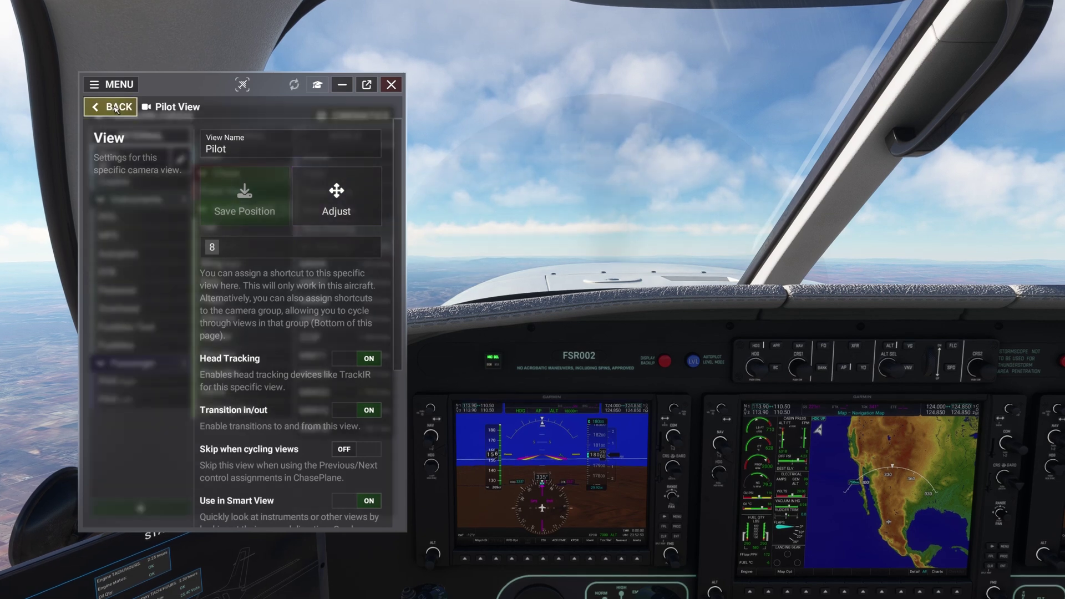
pyautogui.click(115, 107)
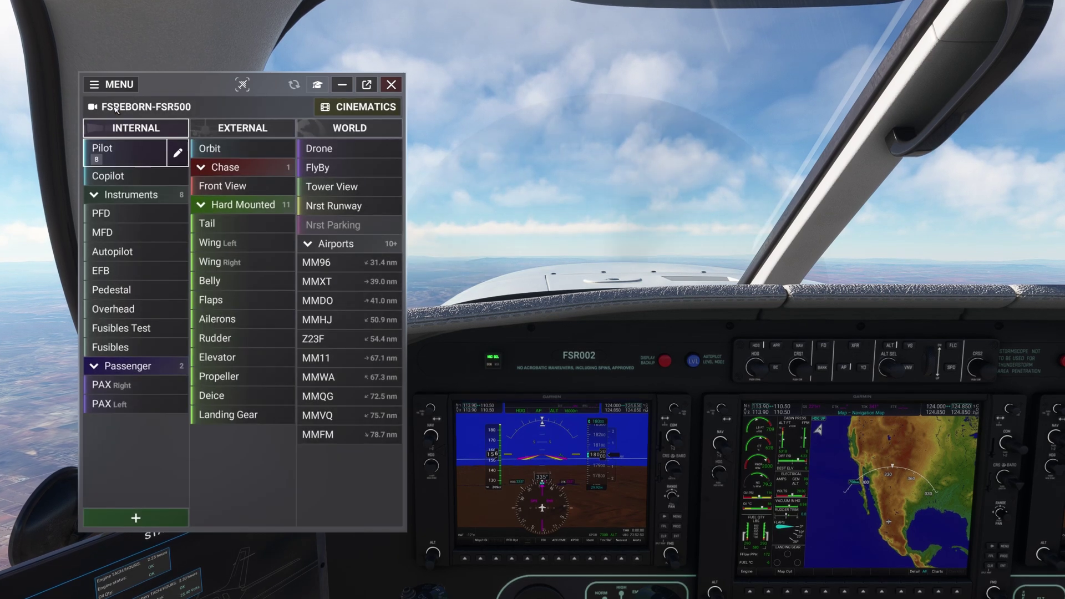
# Step: Save shortcut 8 on the Copilot view too, then press 8 to switch back to the pilot seat
pyautogui.click(92, 152)
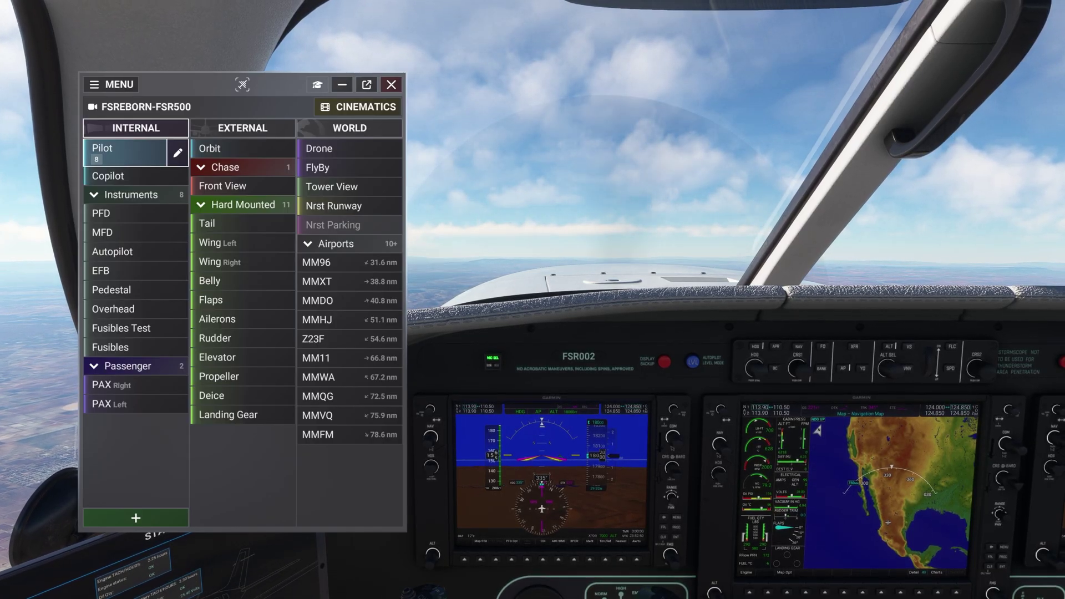
pyautogui.click(161, 176)
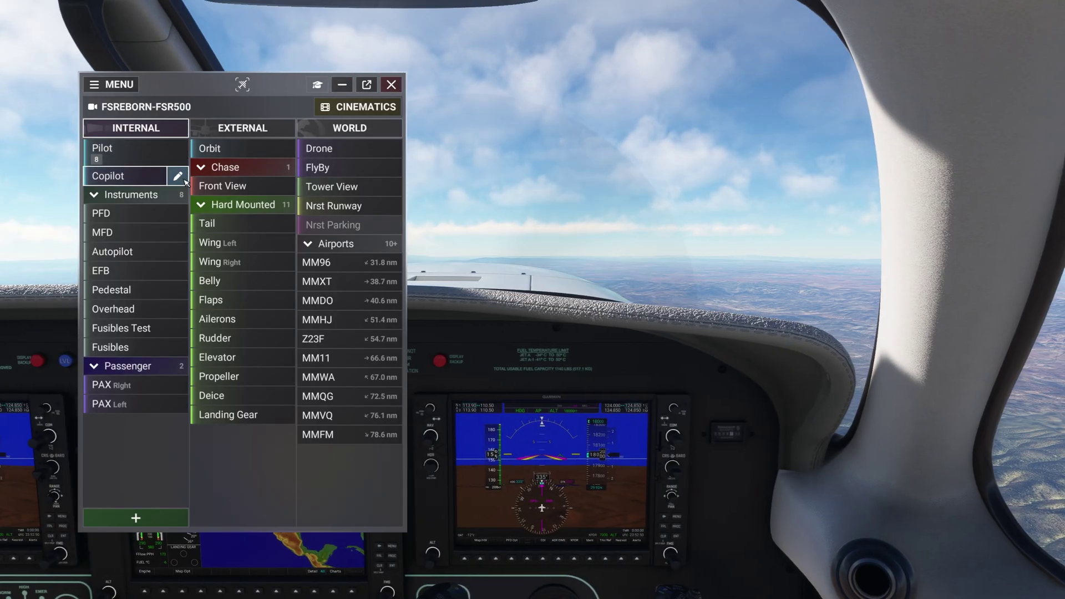
pyautogui.click(178, 177)
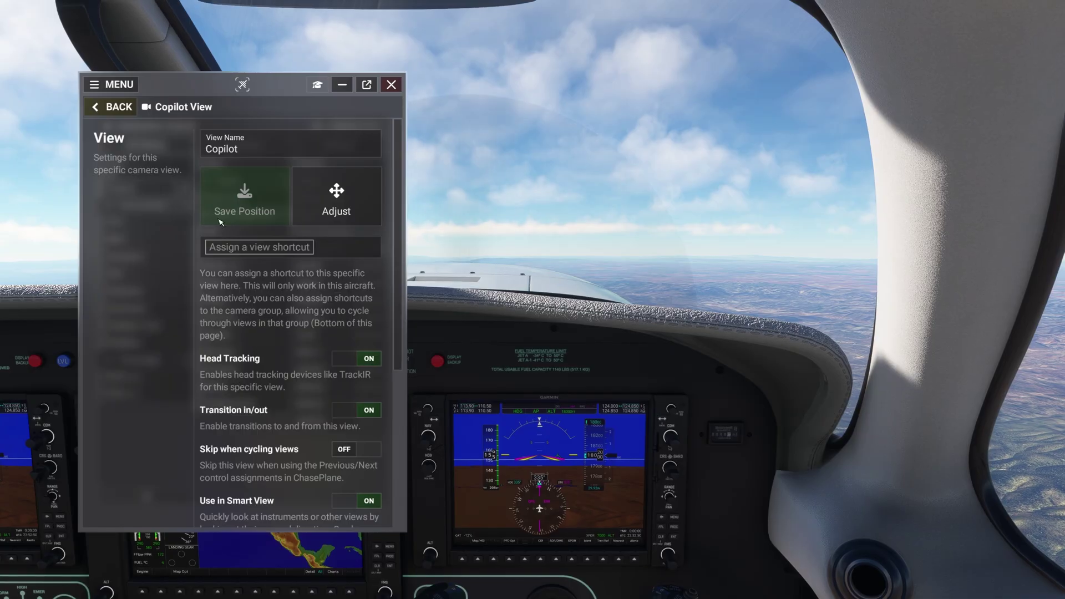
pyautogui.click(326, 248)
pyautogui.press('8')
pyautogui.click(324, 175)
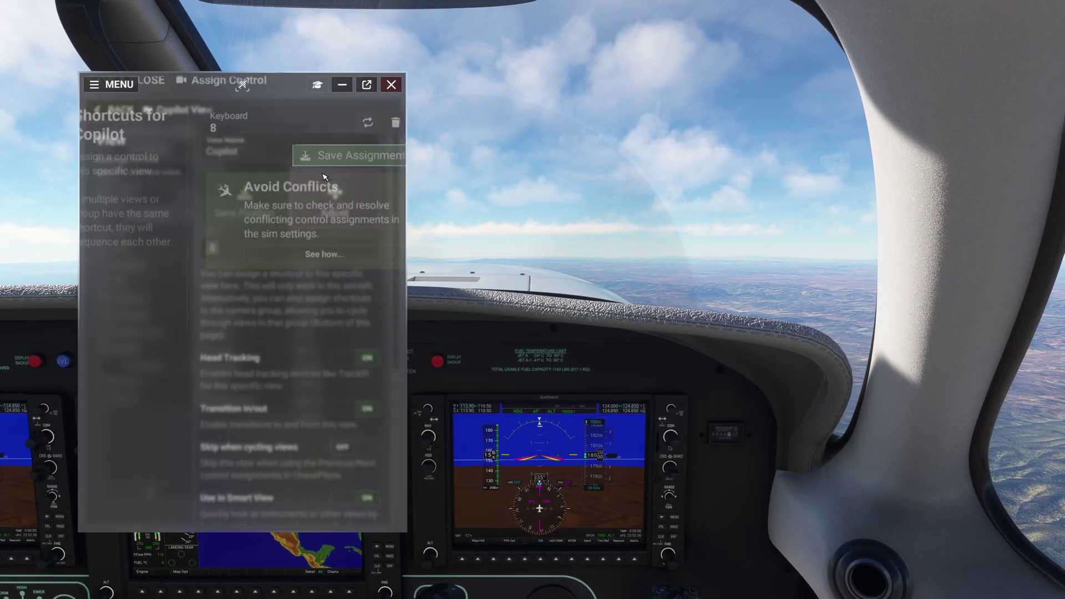
pyautogui.click(109, 108)
pyautogui.press('8')
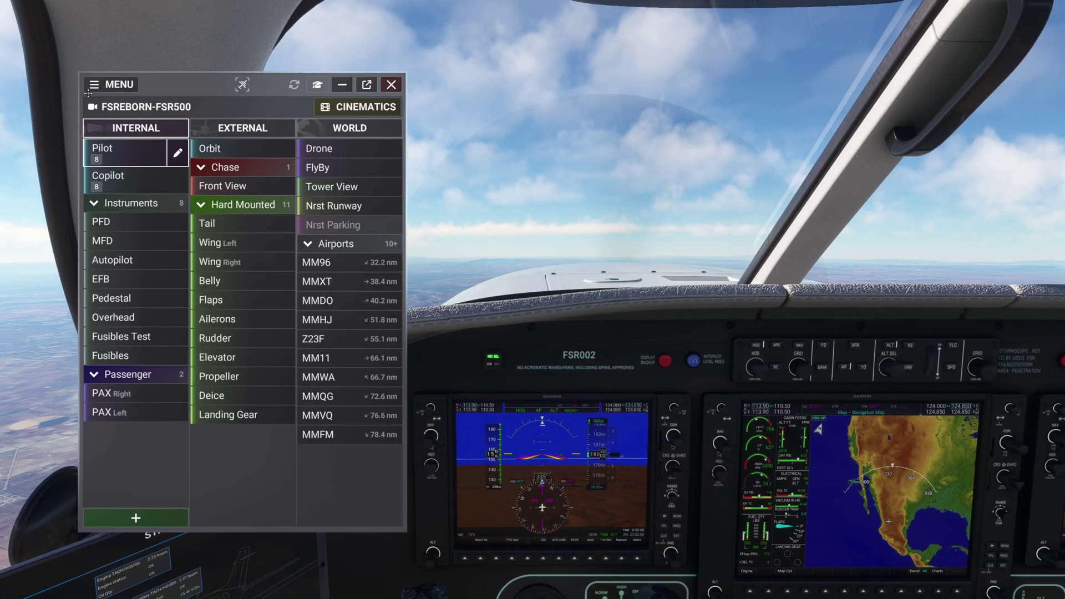
pyautogui.click(128, 86)
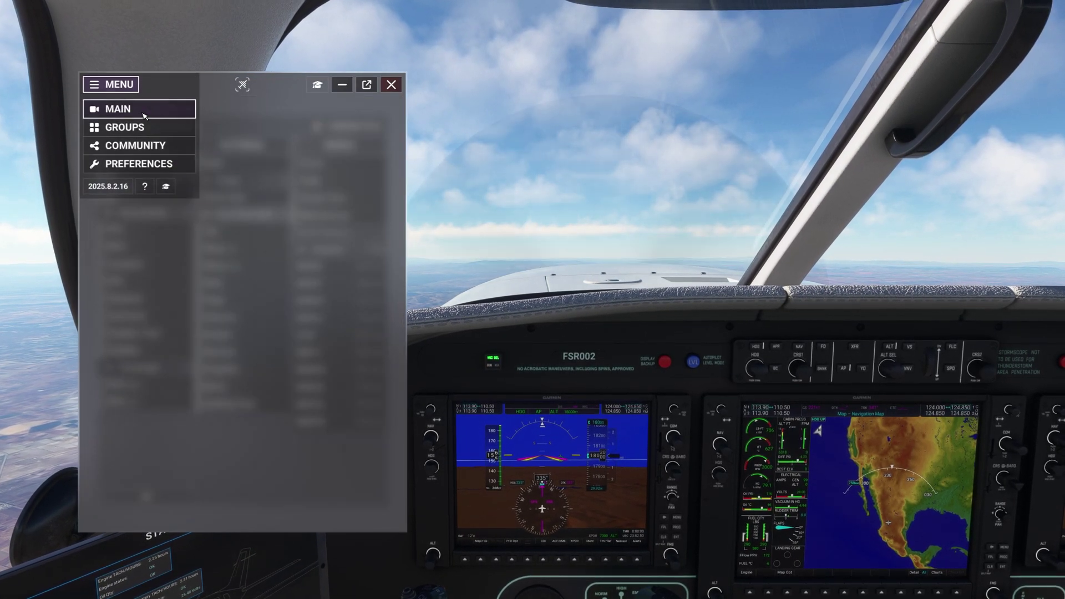
# Step: On the Groups page, give the Pilot camera group the shortcut Num 1
pyautogui.click(170, 127)
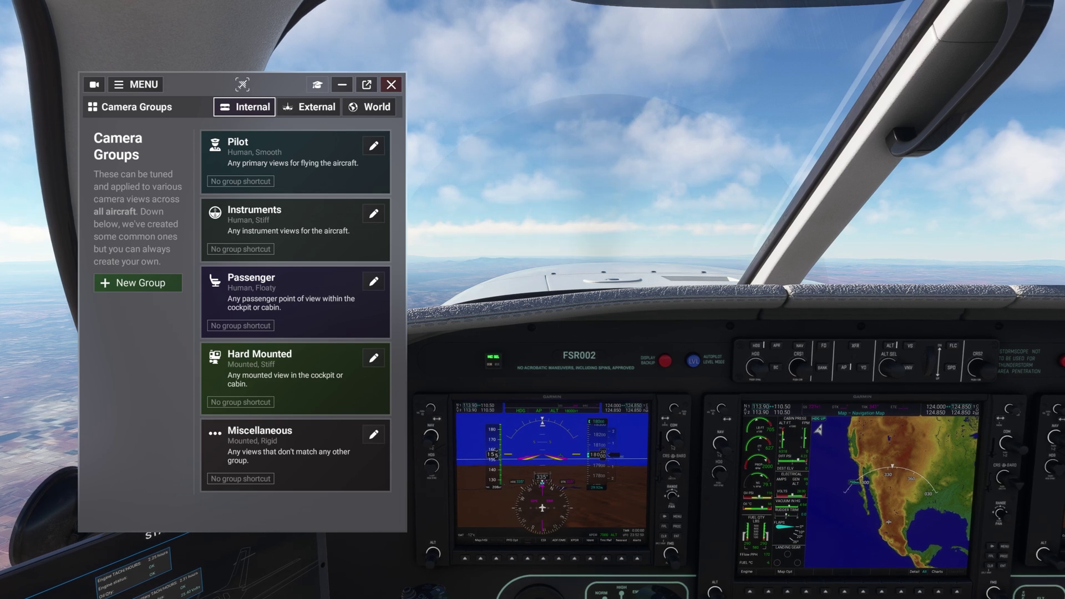
pyautogui.click(373, 146)
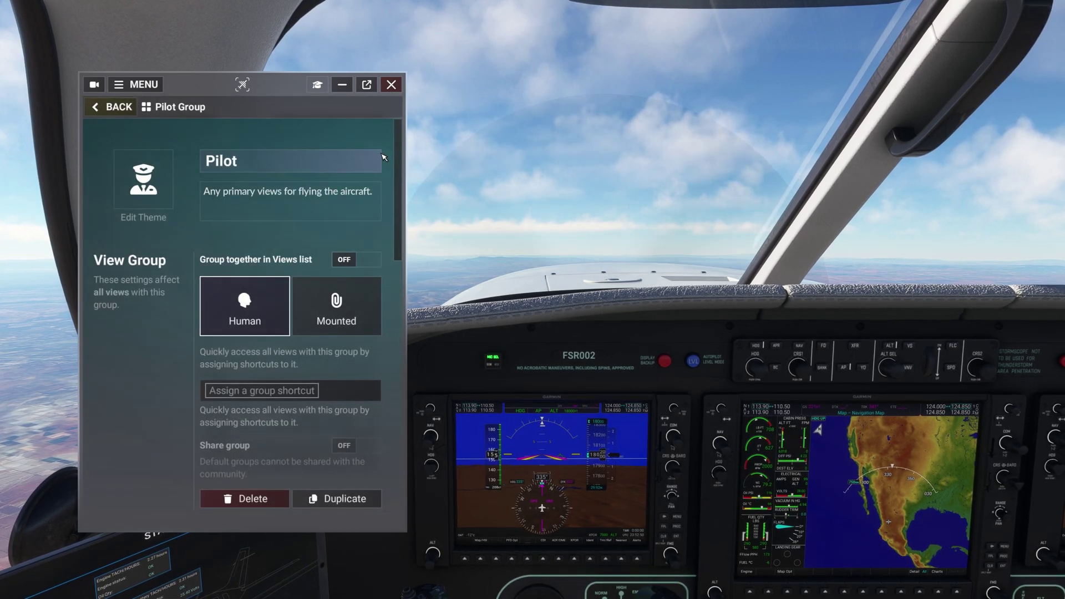
pyautogui.moveTo(398, 156)
pyautogui.mouseDown()
pyautogui.moveTo(402, 204)
pyautogui.moveTo(403, 151)
pyautogui.mouseUp()
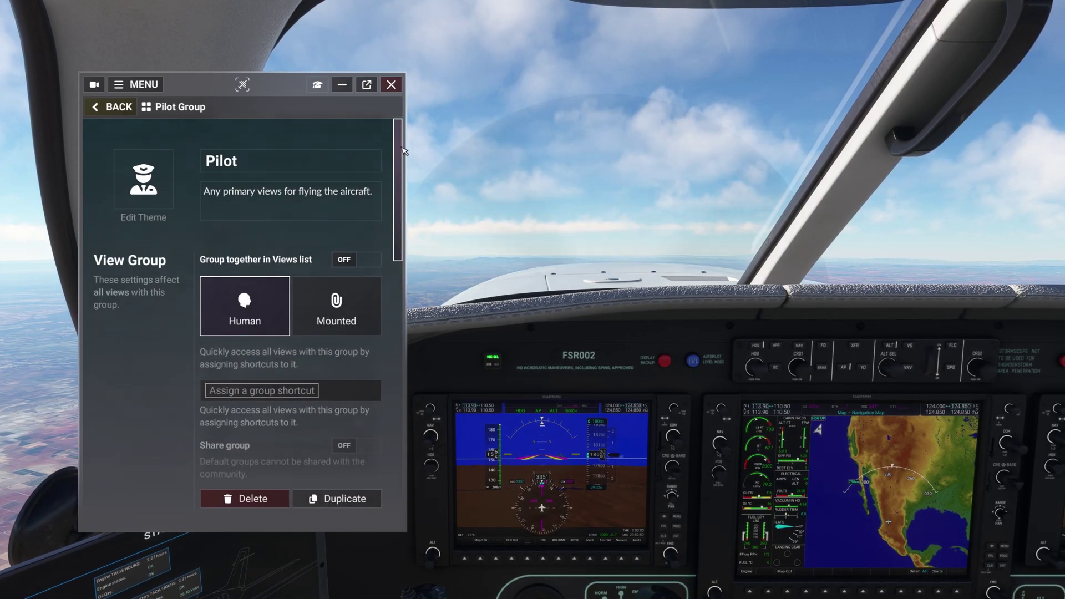
pyautogui.click(336, 392)
pyautogui.press('KP_1')
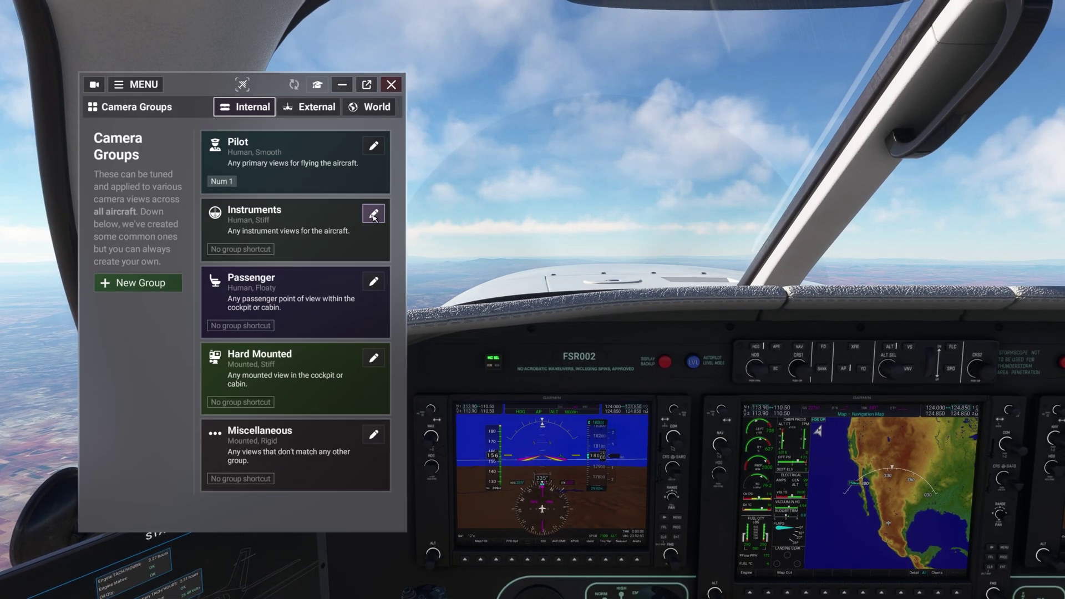
# Step: Give the Instruments camera group the shortcut Num 2 and save it
pyautogui.click(373, 214)
pyautogui.click(288, 389)
pyautogui.press('KP_2')
pyautogui.click(339, 173)
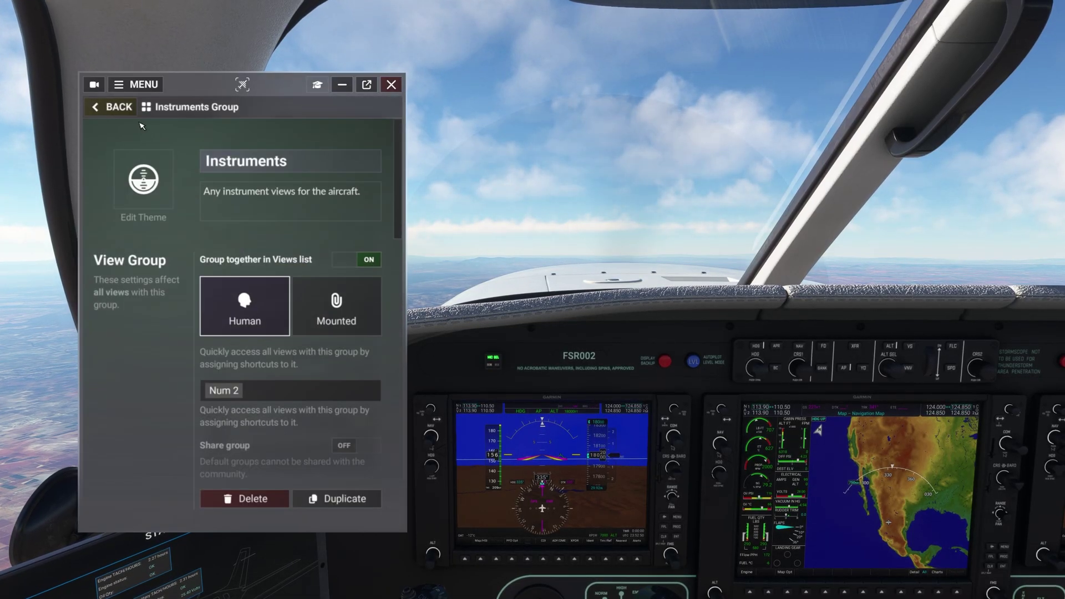
pyautogui.click(116, 107)
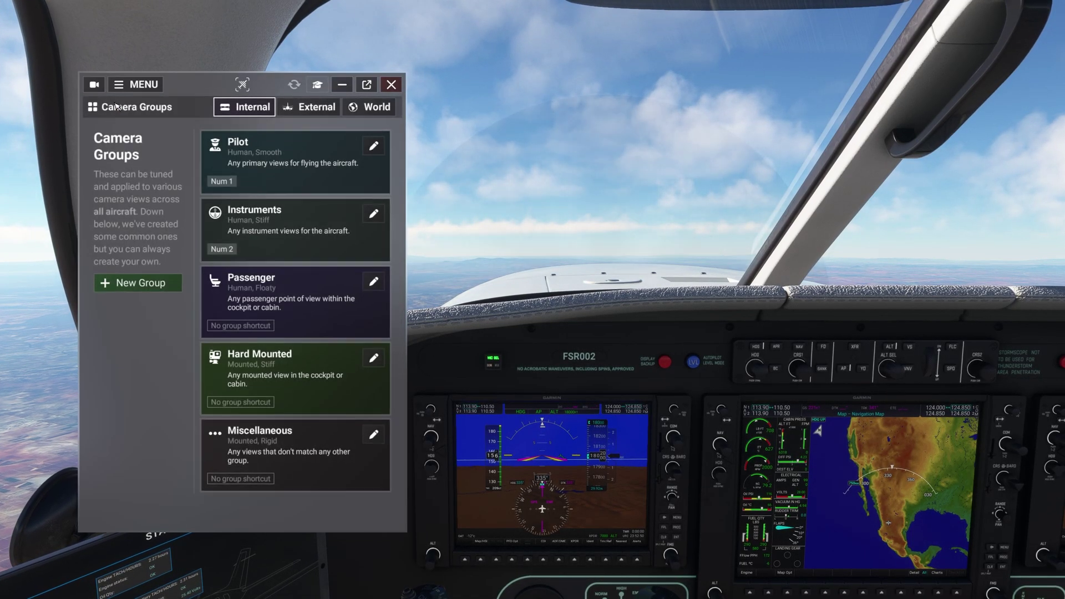
# Step: Give the Passenger camera group the shortcut Num 3 and save it
pyautogui.click(373, 282)
pyautogui.click(341, 388)
pyautogui.press('KP_3')
pyautogui.click(118, 111)
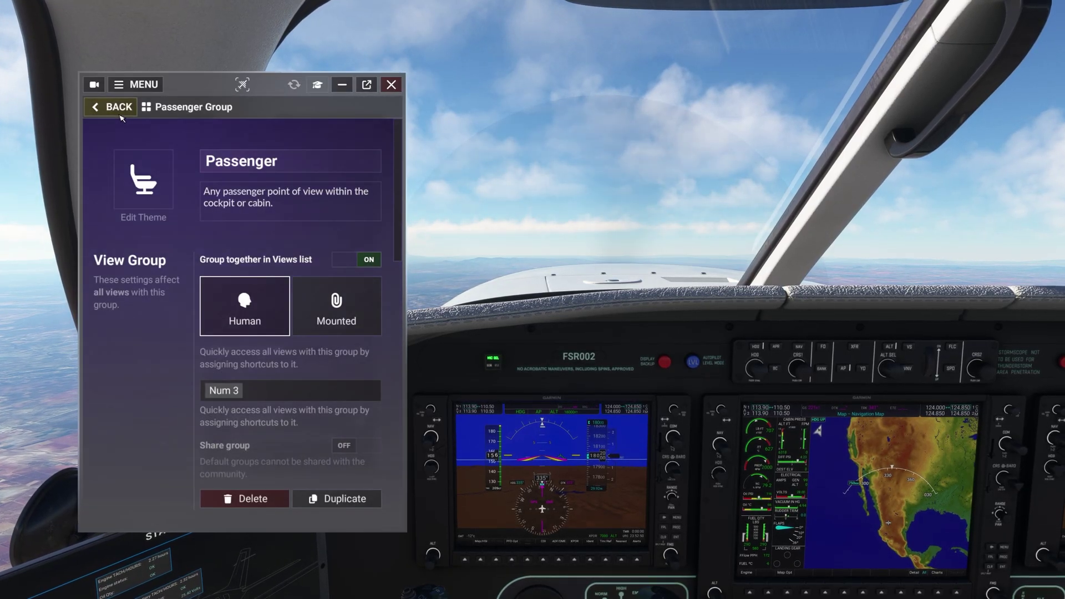
pyautogui.click(117, 114)
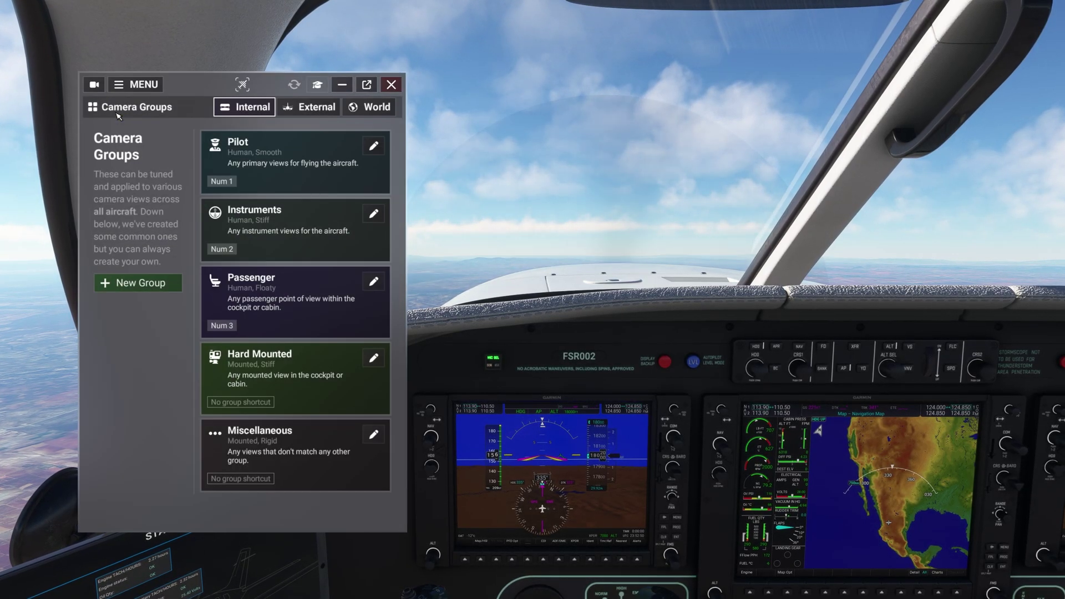
pyautogui.click(316, 113)
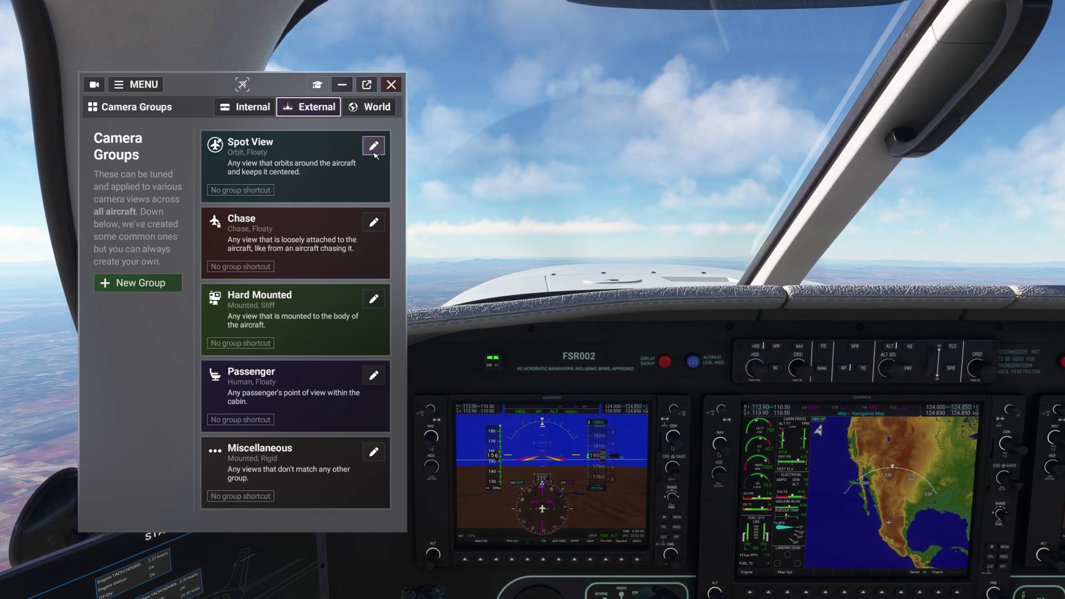
pyautogui.click(373, 145)
pyautogui.click(277, 451)
pyautogui.press('KP_4')
pyautogui.click(303, 174)
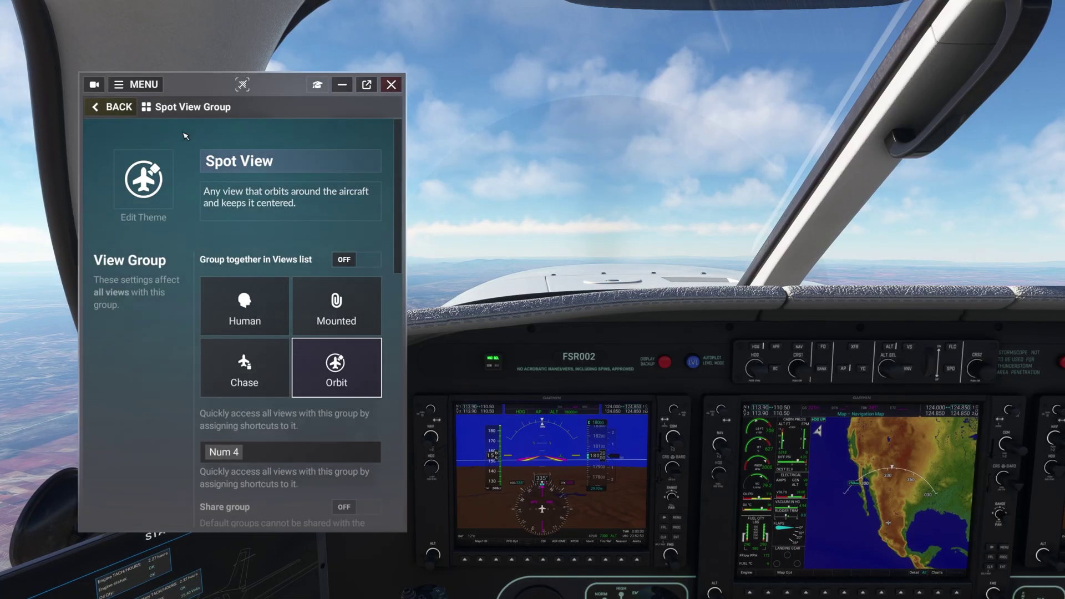
pyautogui.click(111, 107)
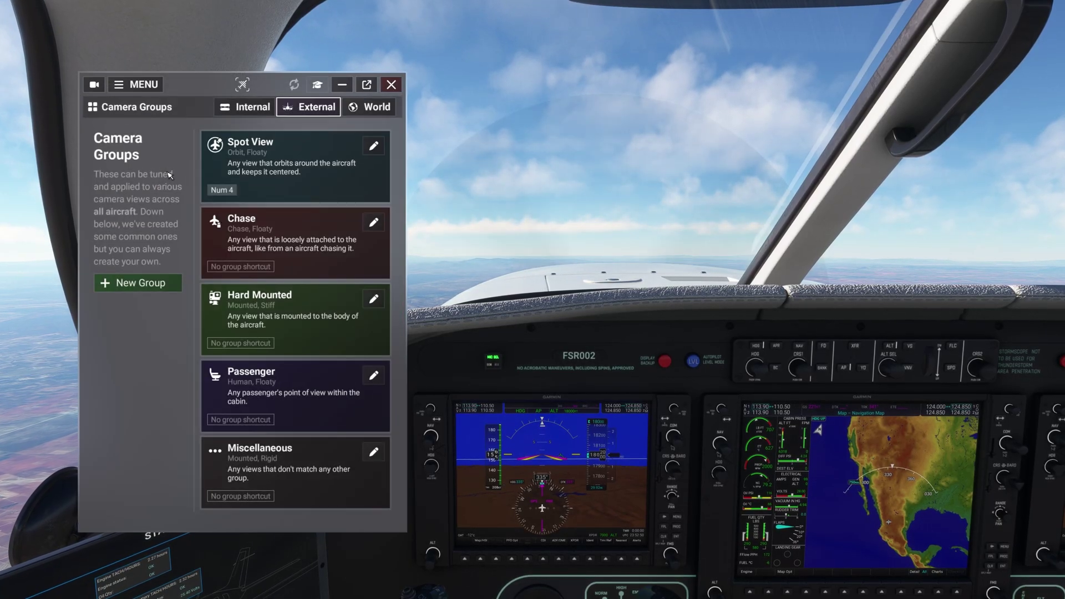
pyautogui.click(373, 223)
pyautogui.click(338, 455)
pyautogui.press('KP_5')
pyautogui.click(331, 174)
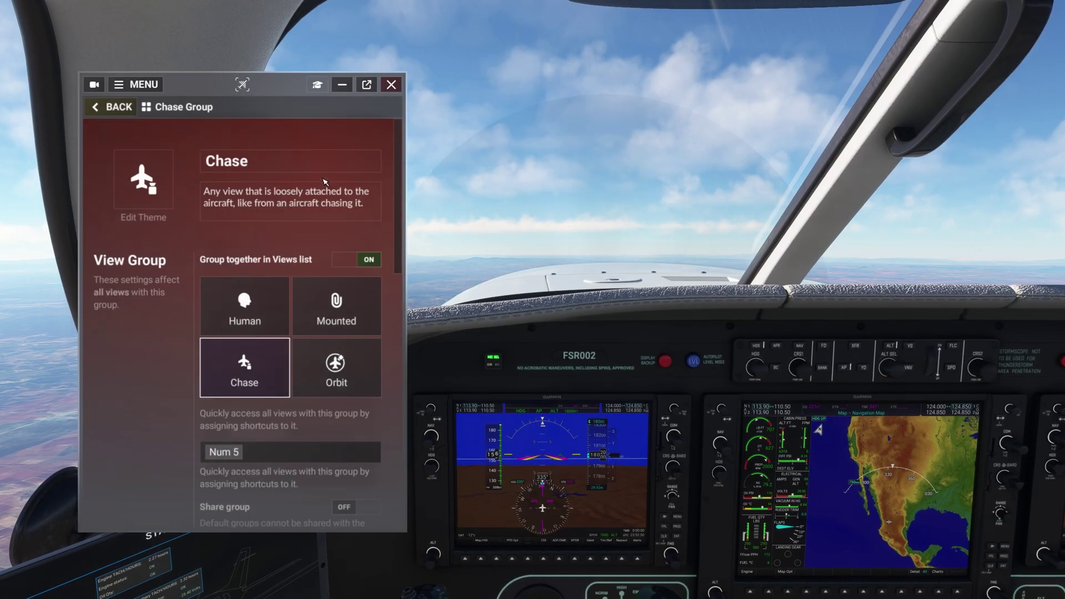
pyautogui.click(107, 109)
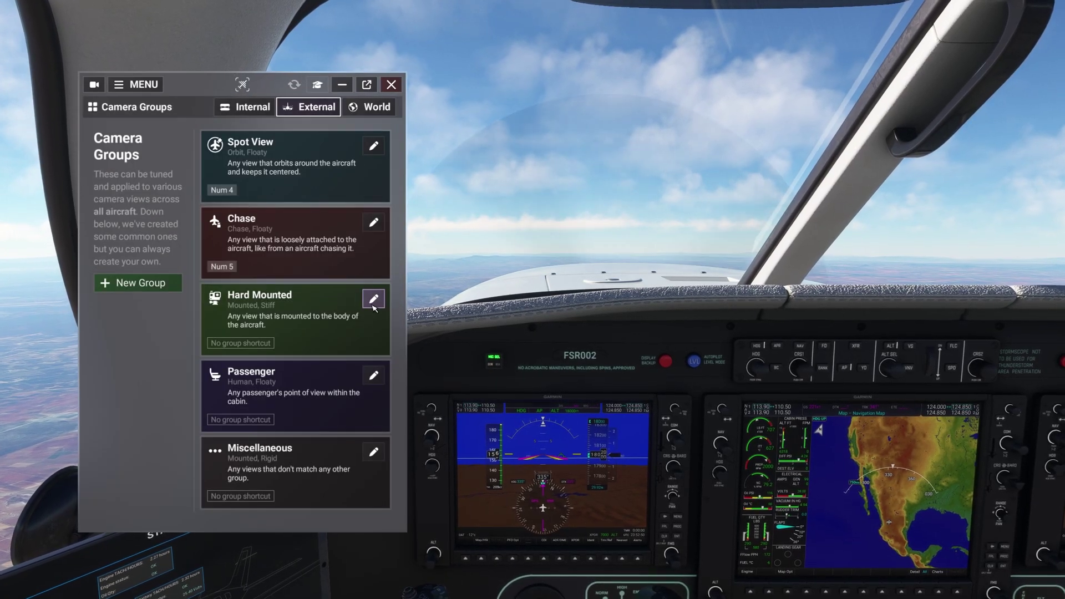
pyautogui.click(373, 300)
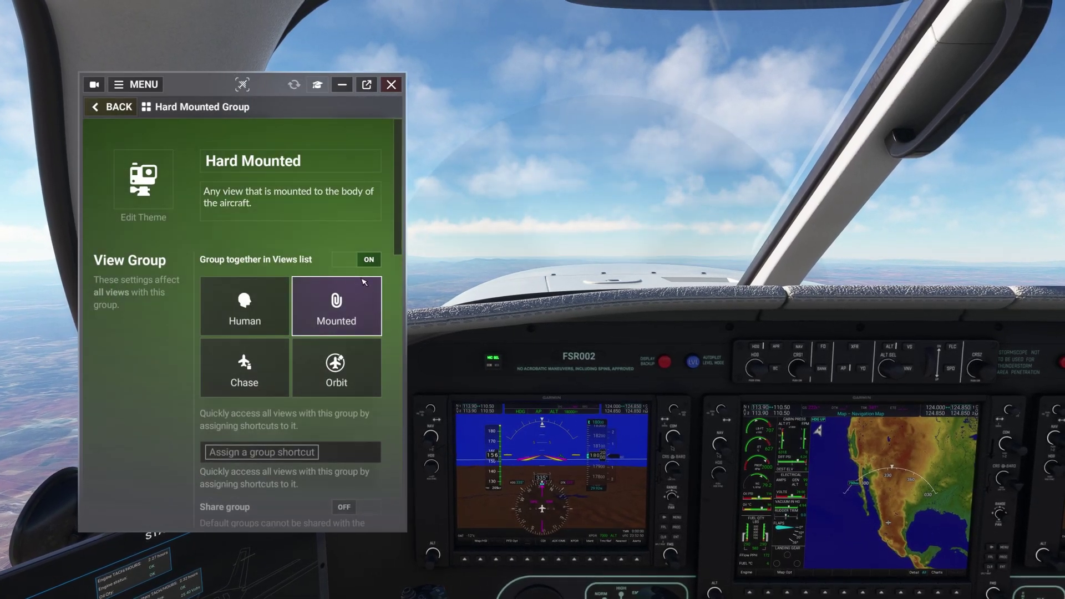
pyautogui.click(340, 451)
pyautogui.press('KP_6')
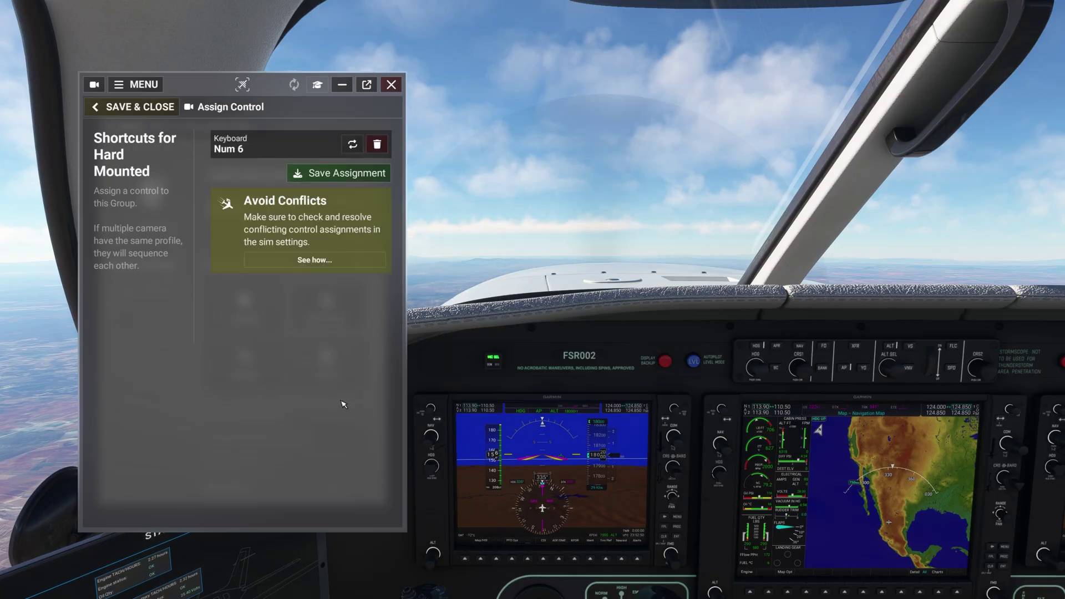
pyautogui.click(355, 181)
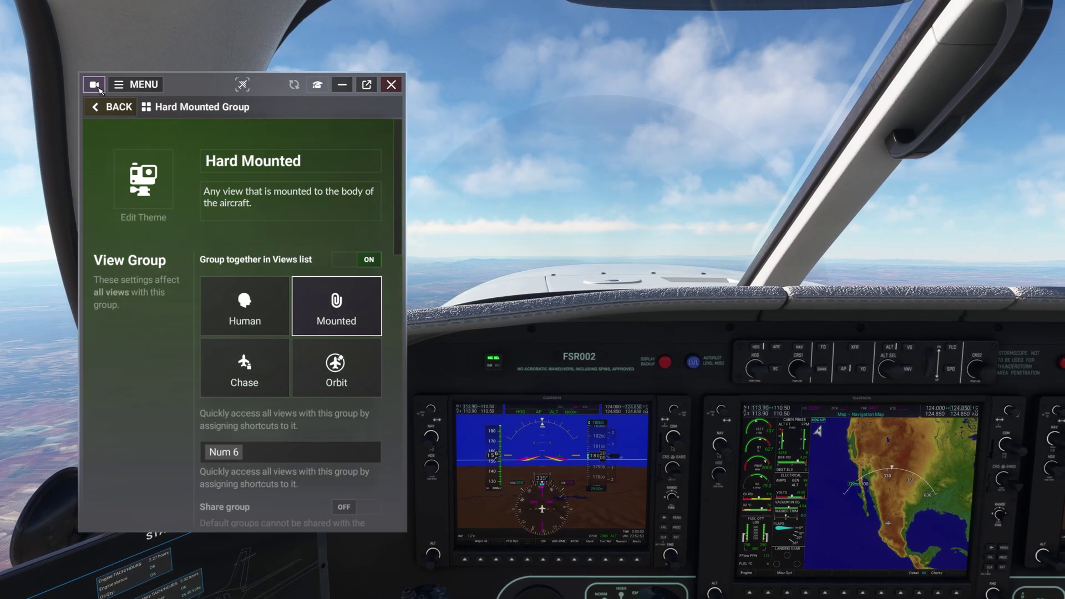
pyautogui.click(103, 105)
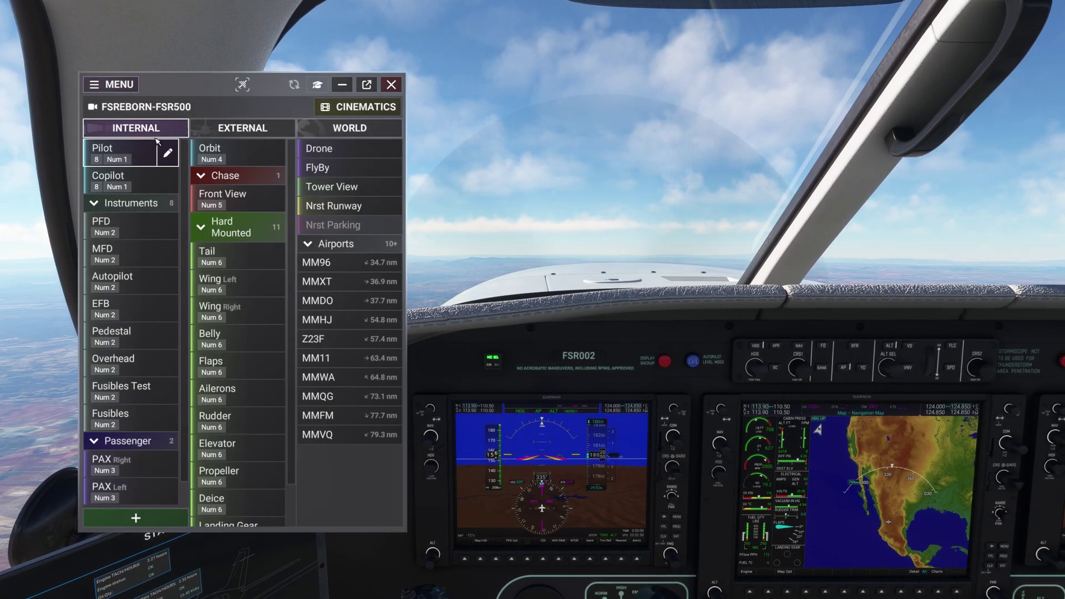
pyautogui.scroll(-1, 178, 161)
pyautogui.scroll(1, 187, 151)
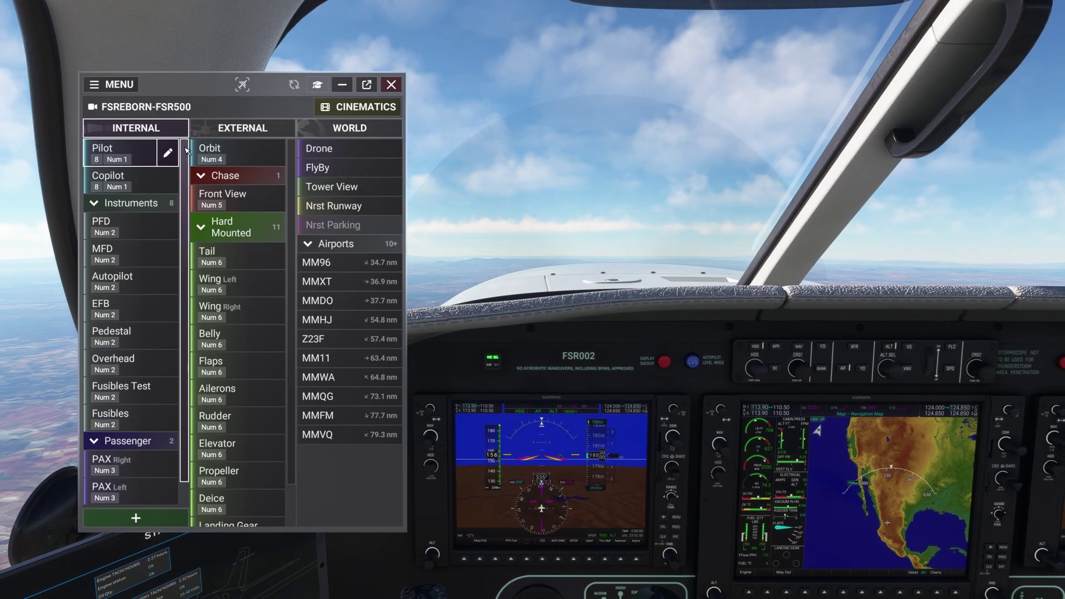
pyautogui.scroll(-1, 277, 222)
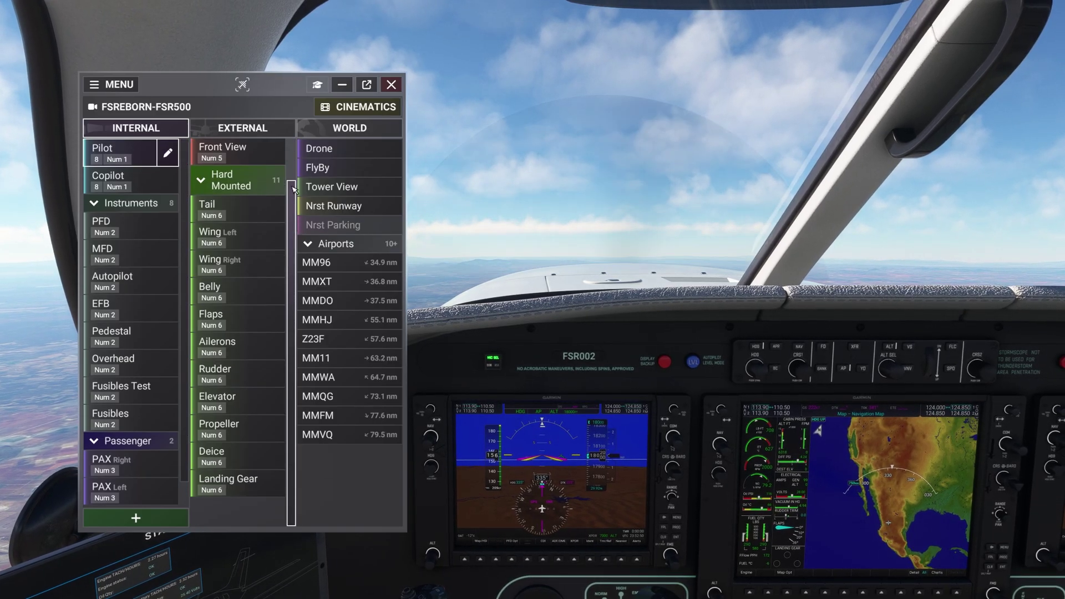
pyautogui.scroll(1, 291, 194)
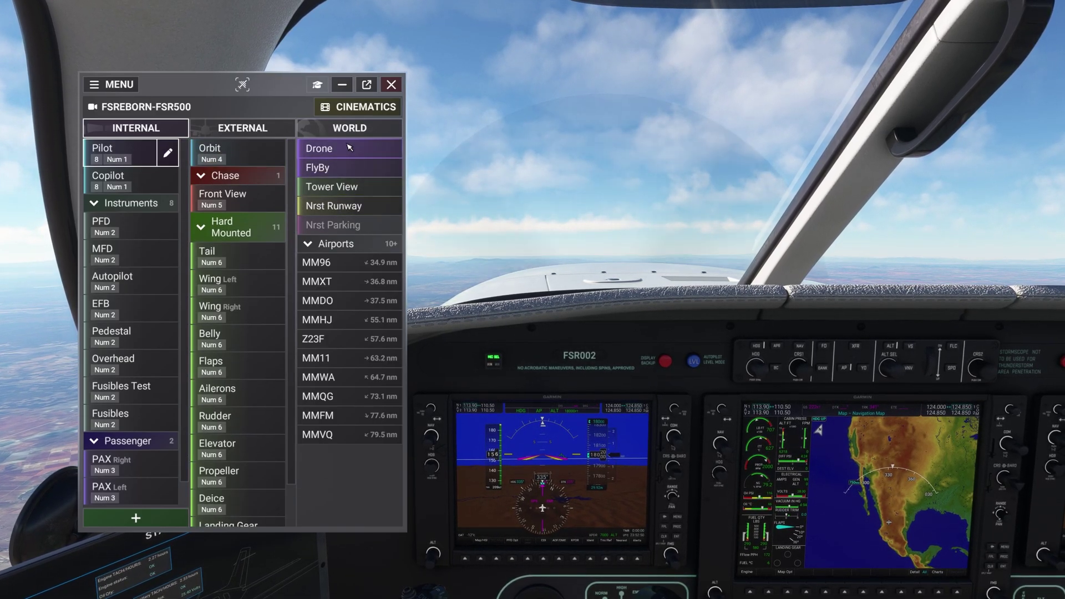
# Step: In Preferences, search 'worl' and save Num 7 as the Go to Drone View key
pyautogui.click(133, 88)
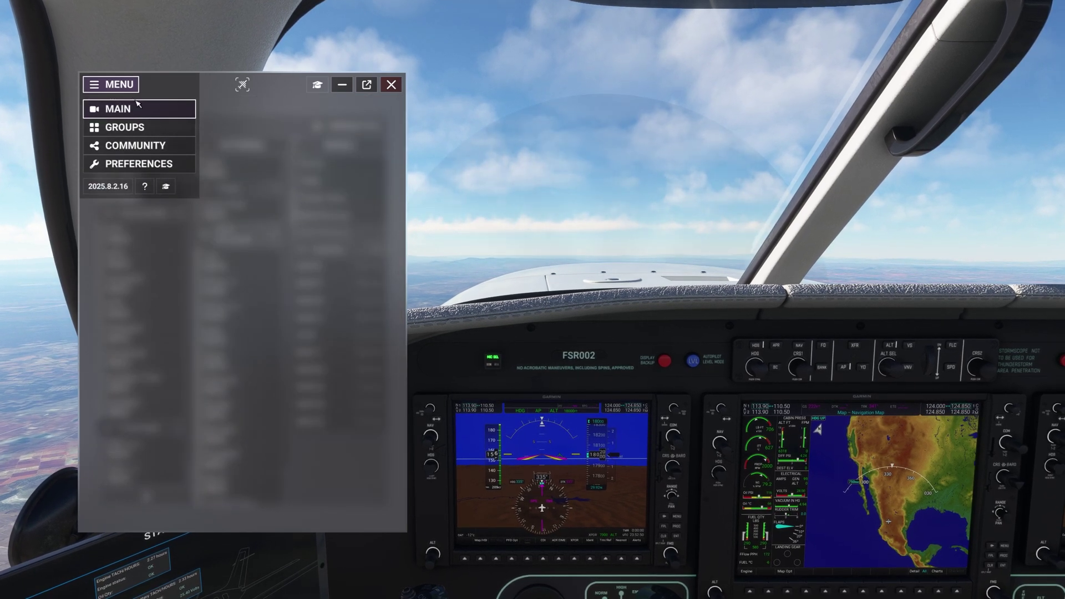
pyautogui.click(189, 172)
pyautogui.moveTo(206, 150); pyautogui.dragTo(232, 154)
pyautogui.write('world')
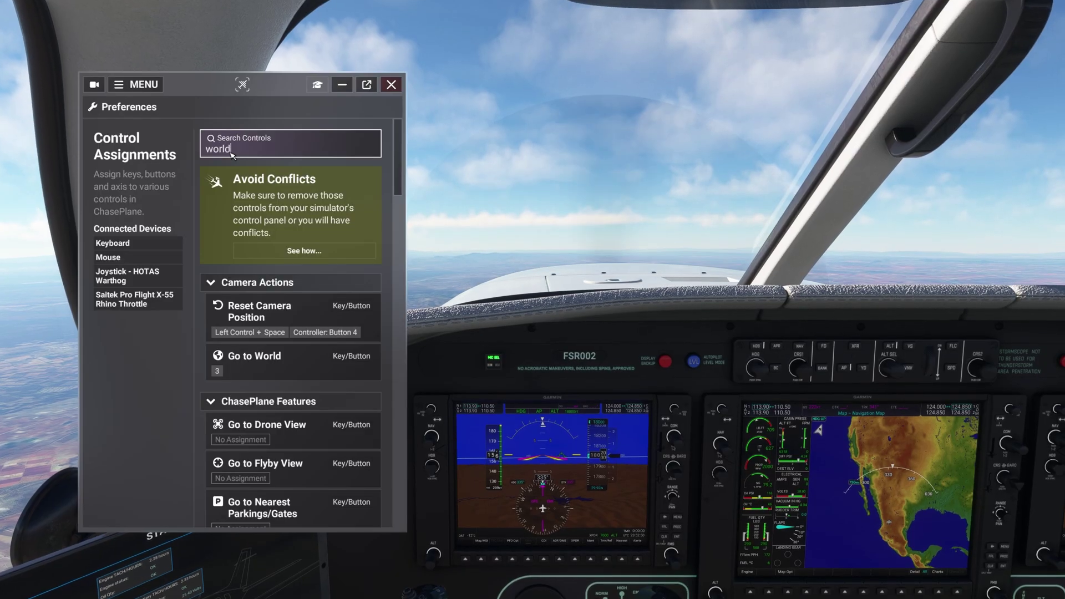
pyautogui.scroll(-4, 226, 224)
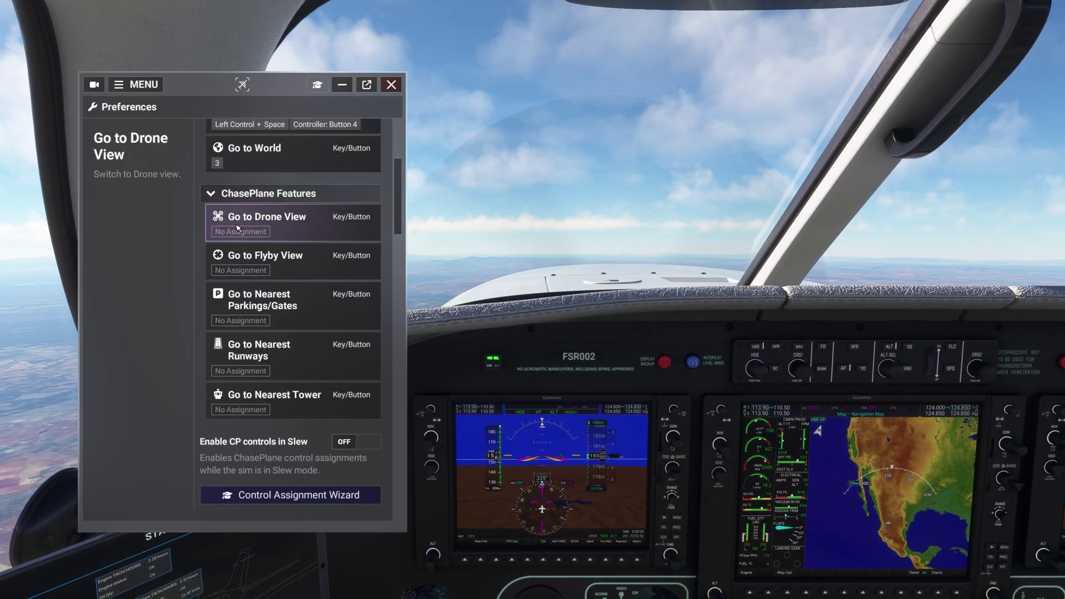
pyautogui.click(313, 235)
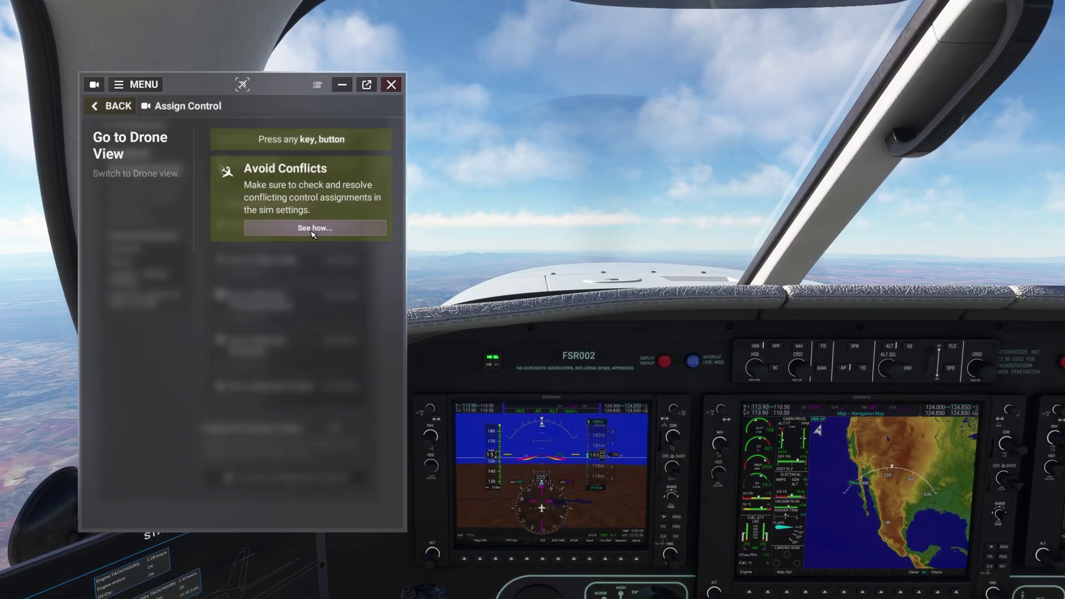
pyautogui.press('KP_7')
pyautogui.click(328, 177)
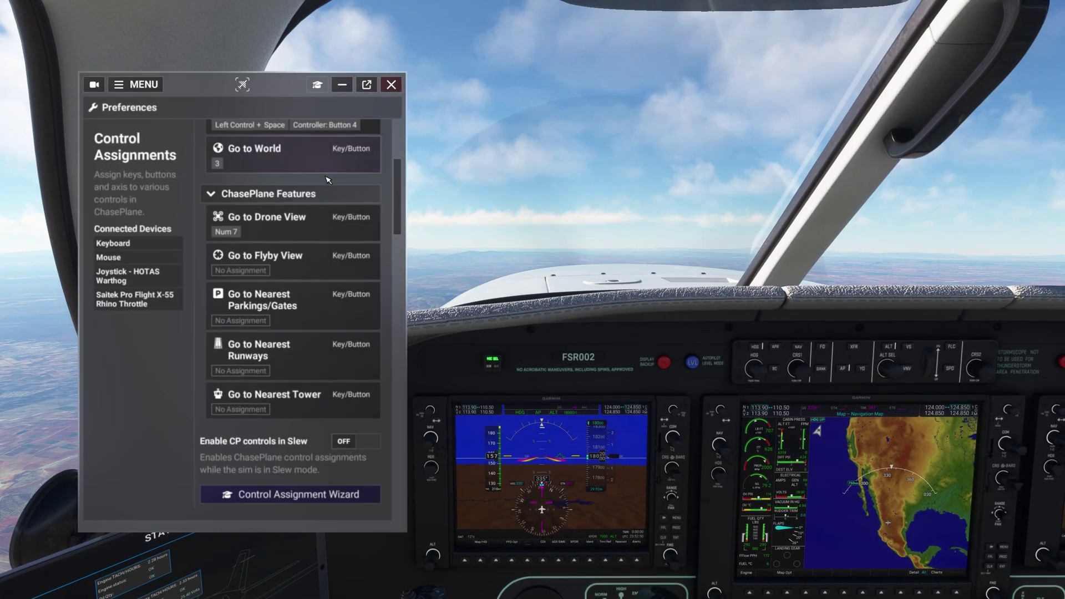
# Step: Save Num 8 for Go to Flyby View and Num 9 for Go to Nearest Tower
pyautogui.click(313, 273)
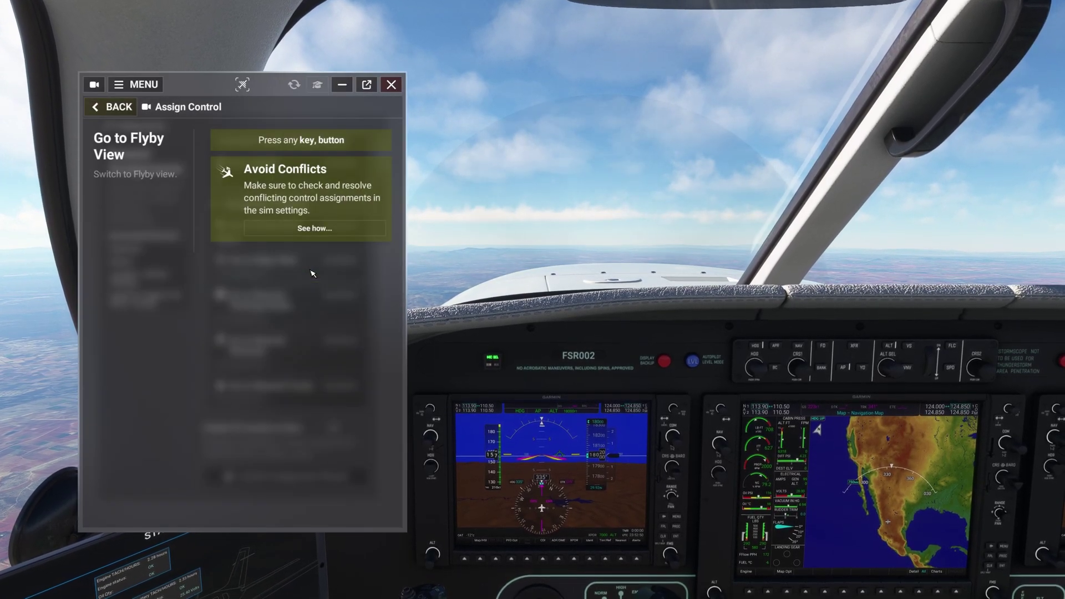
pyautogui.press('KP_8')
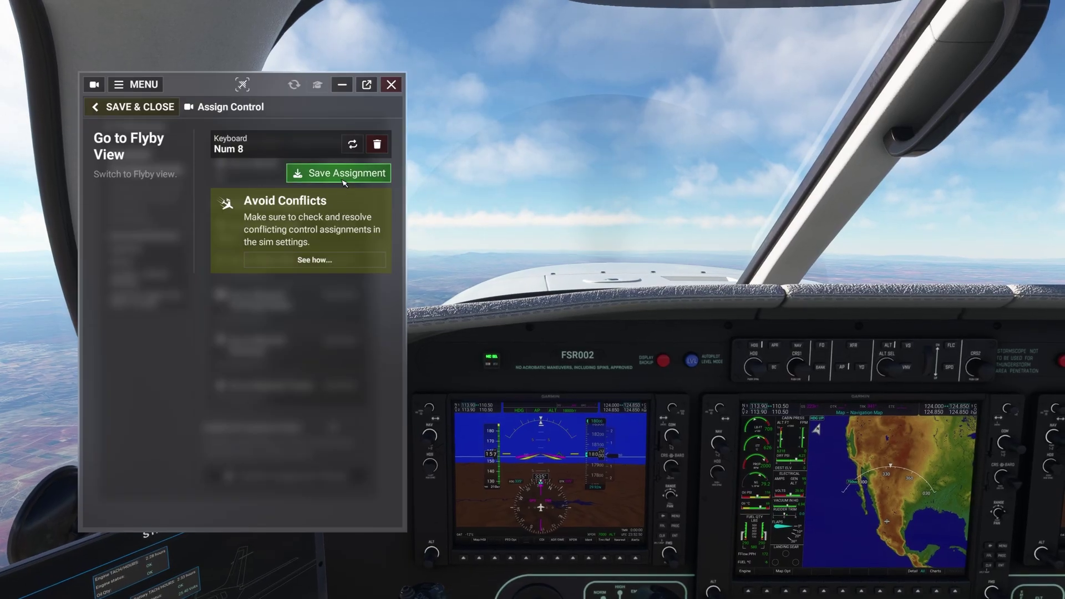
pyautogui.click(342, 176)
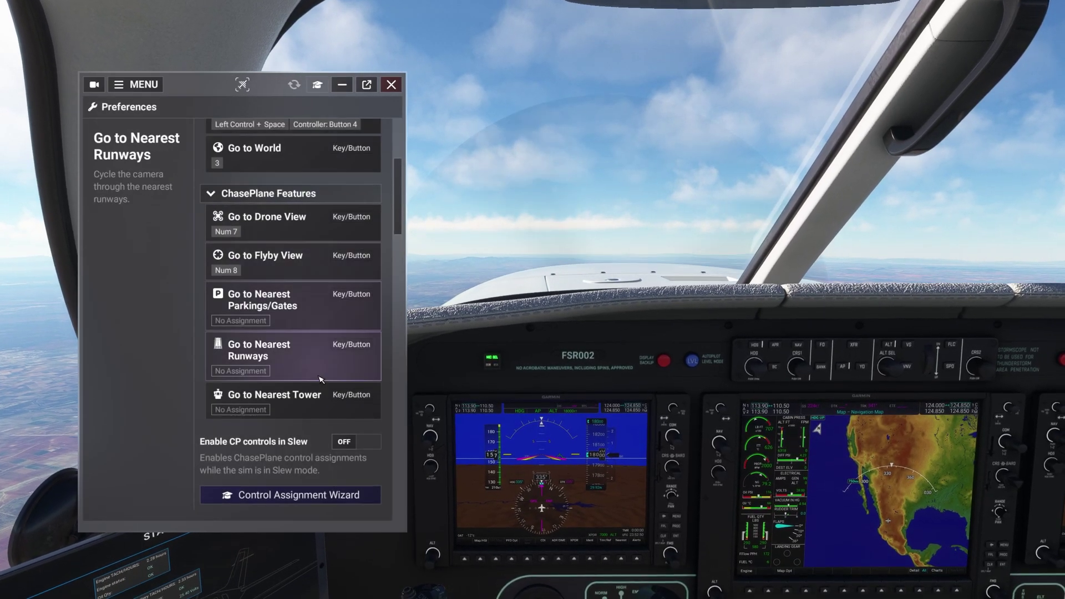
pyautogui.click(321, 410)
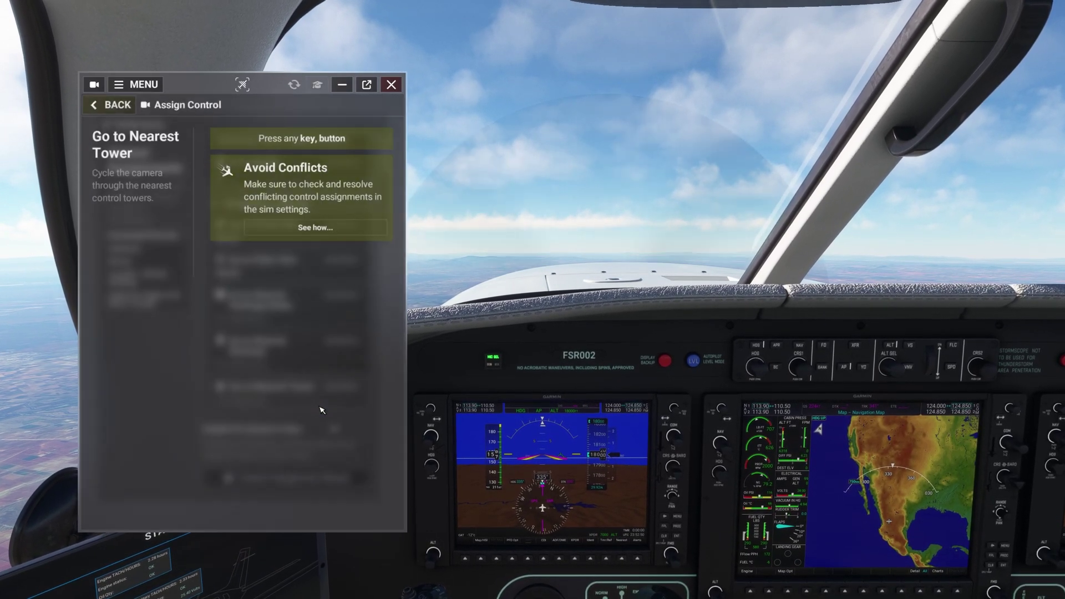
pyautogui.press('KP_9')
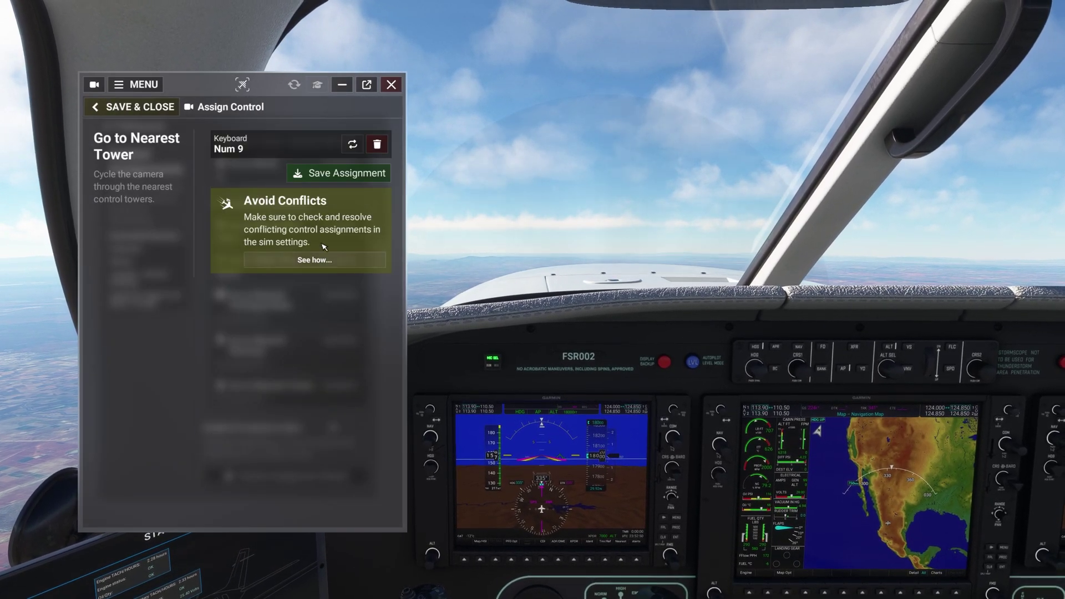
pyautogui.click(336, 174)
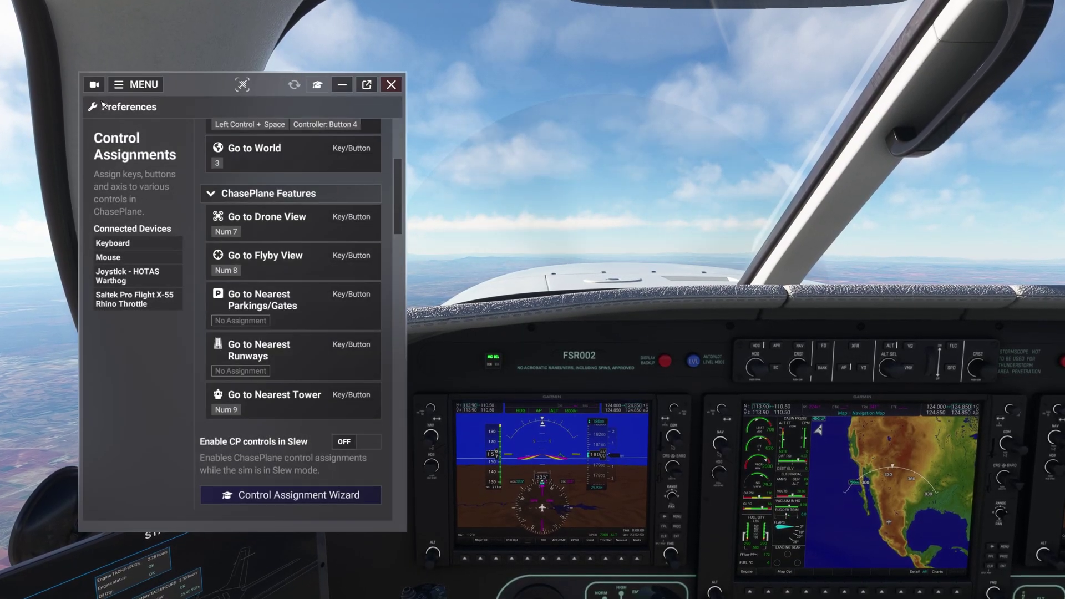
pyautogui.click(96, 85)
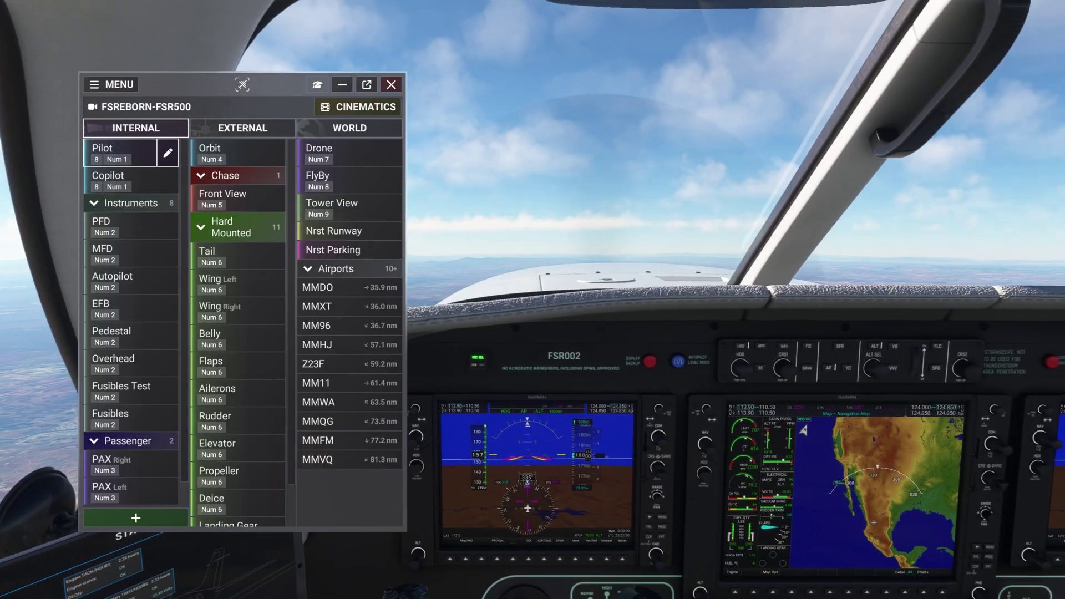
# Step: Switch through PFD, MFD, Autopilot, EFB, Pedestal, PAX Right and PAX Left cameras, then Orbit
pyautogui.click(128, 226)
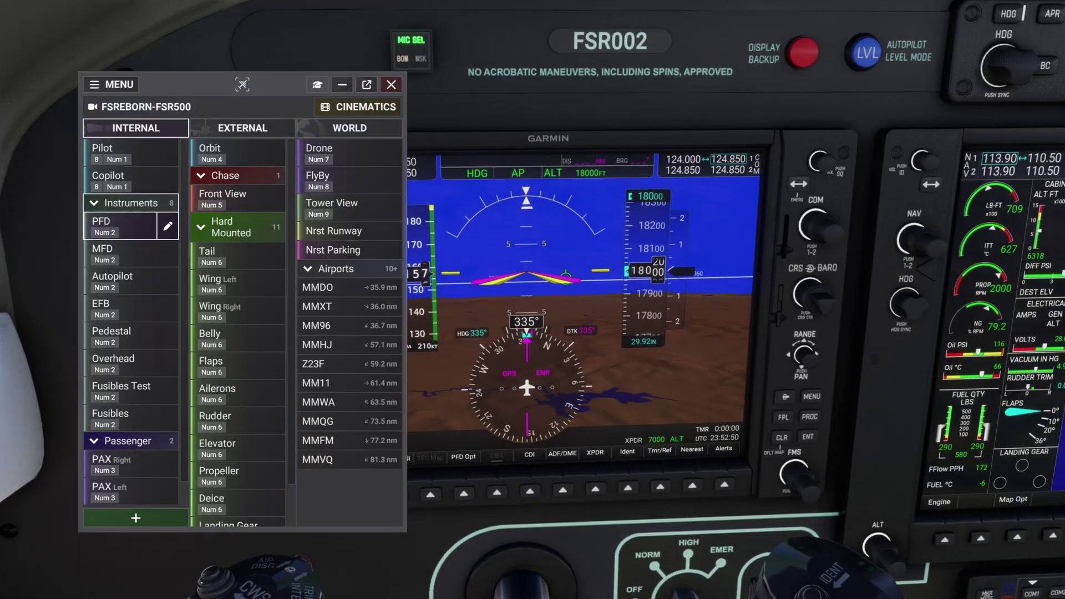
pyautogui.click(128, 254)
pyautogui.click(128, 281)
pyautogui.click(128, 308)
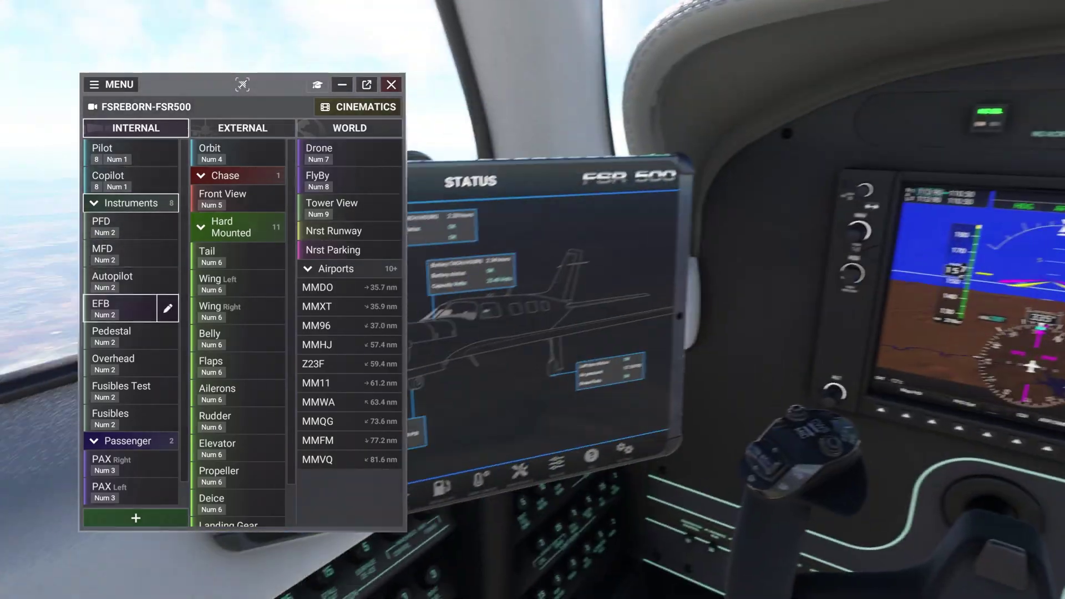
pyautogui.click(127, 336)
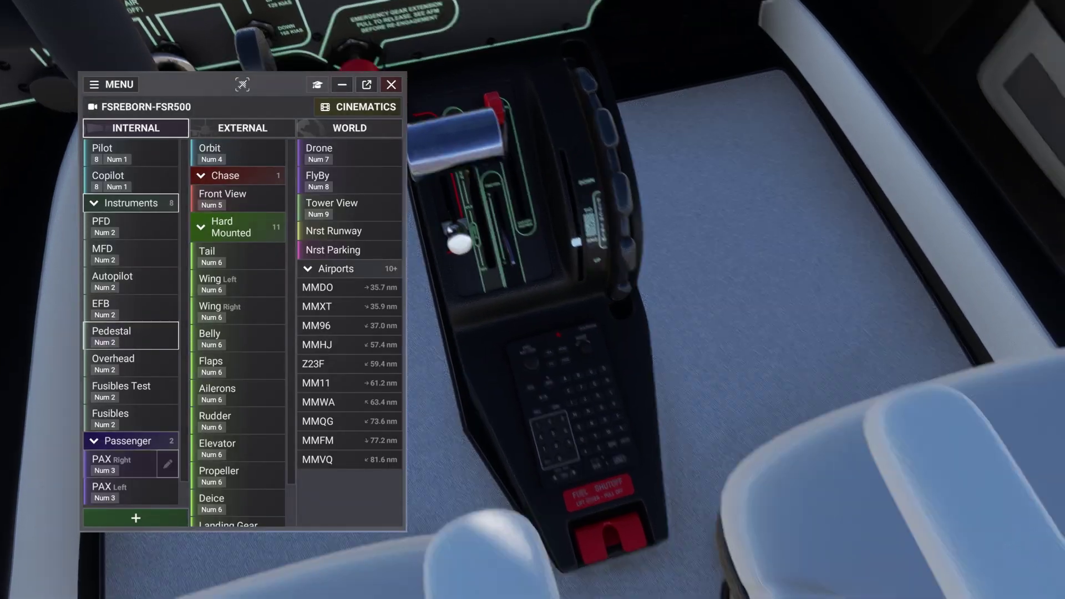
pyautogui.click(128, 464)
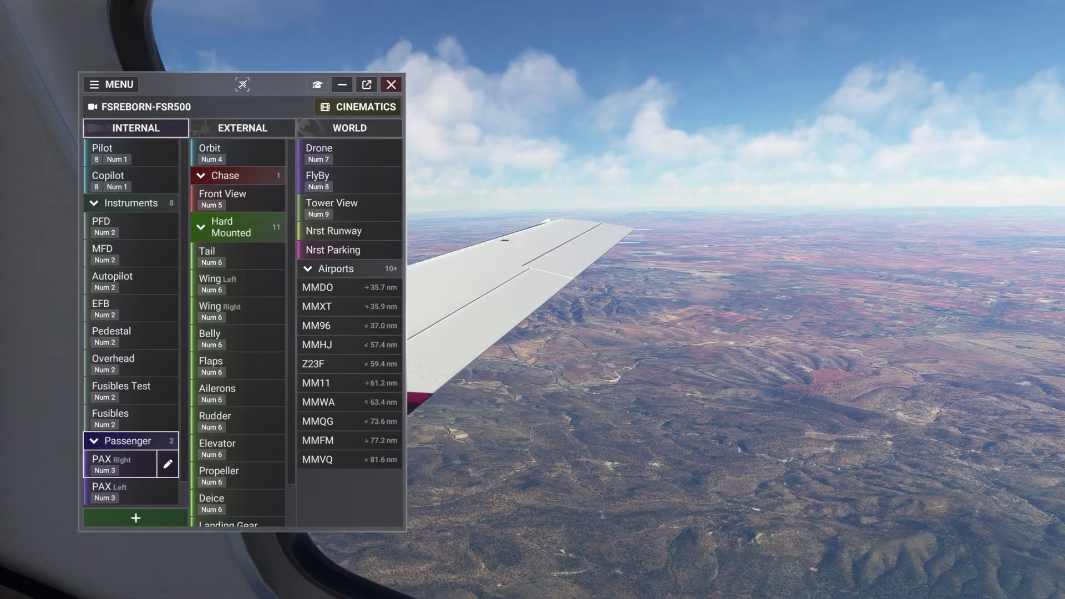
pyautogui.click(128, 491)
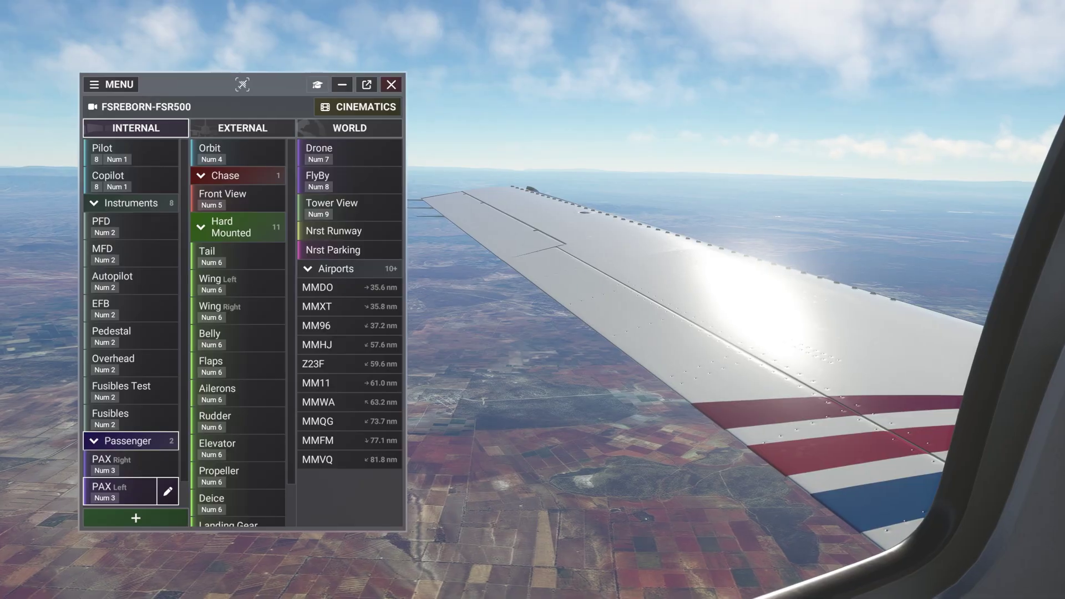
pyautogui.click(227, 153)
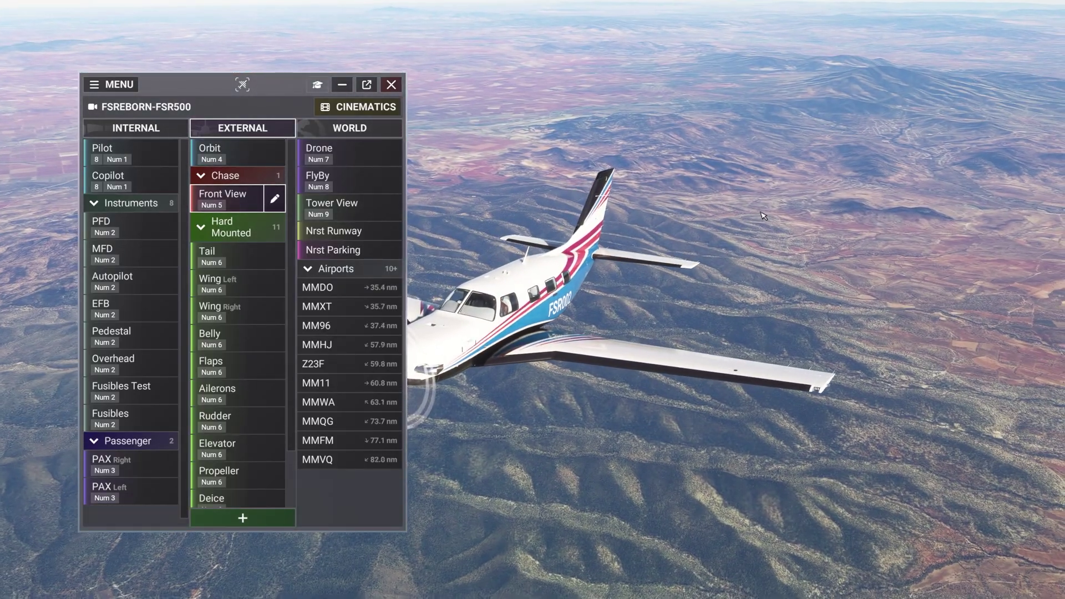
# Step: Press Num 6 twice for tail and left-wing cameras, then Num 7 Drone and Num 8 FlyBy
pyautogui.press('KP_6')
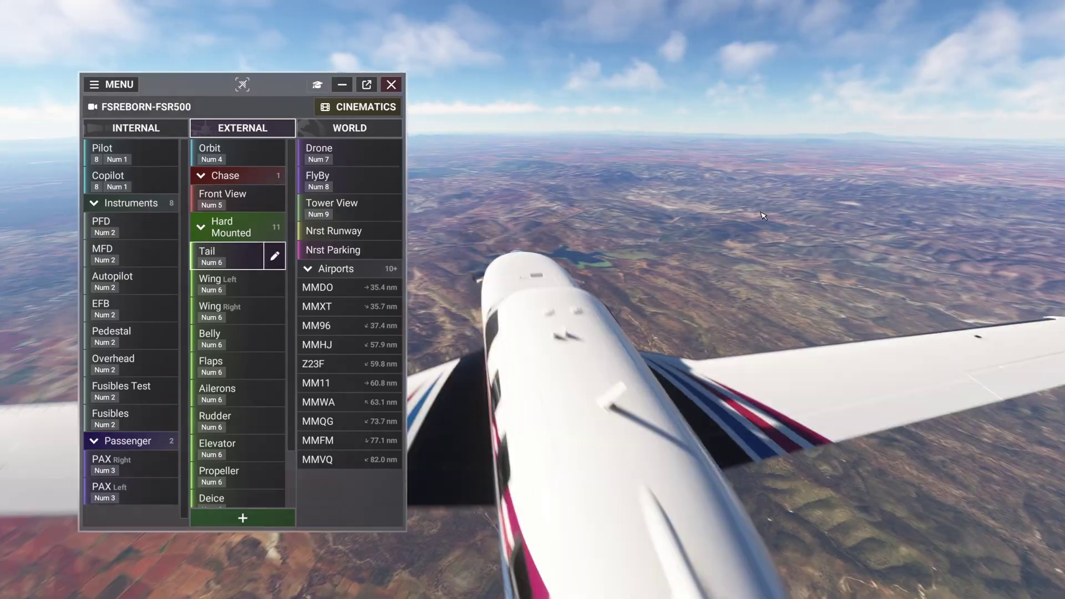
pyautogui.press('KP_6')
pyautogui.press('KP_6')
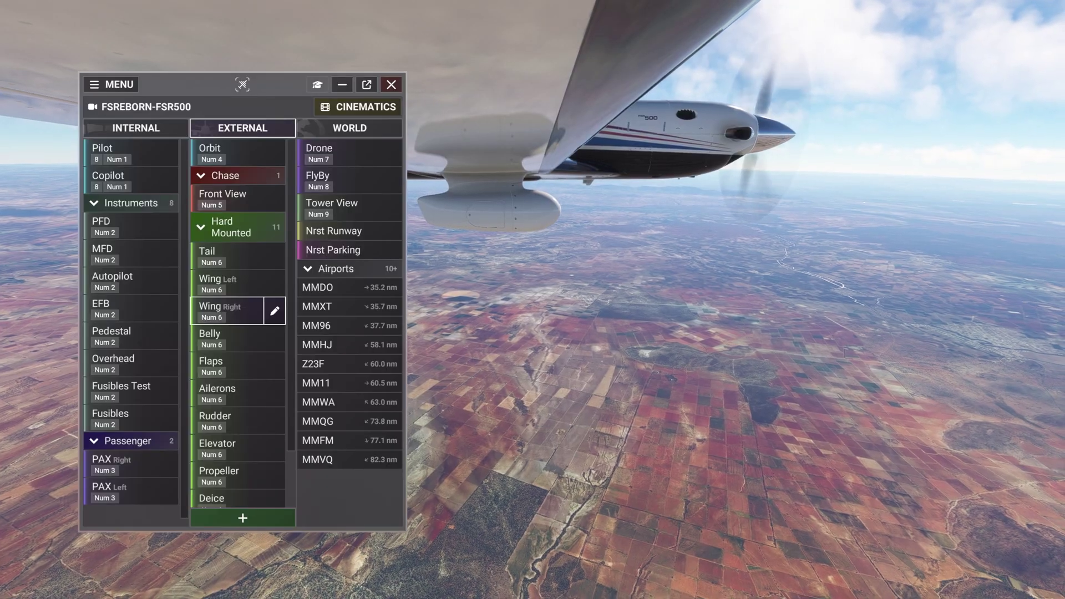
pyautogui.press('KP_7')
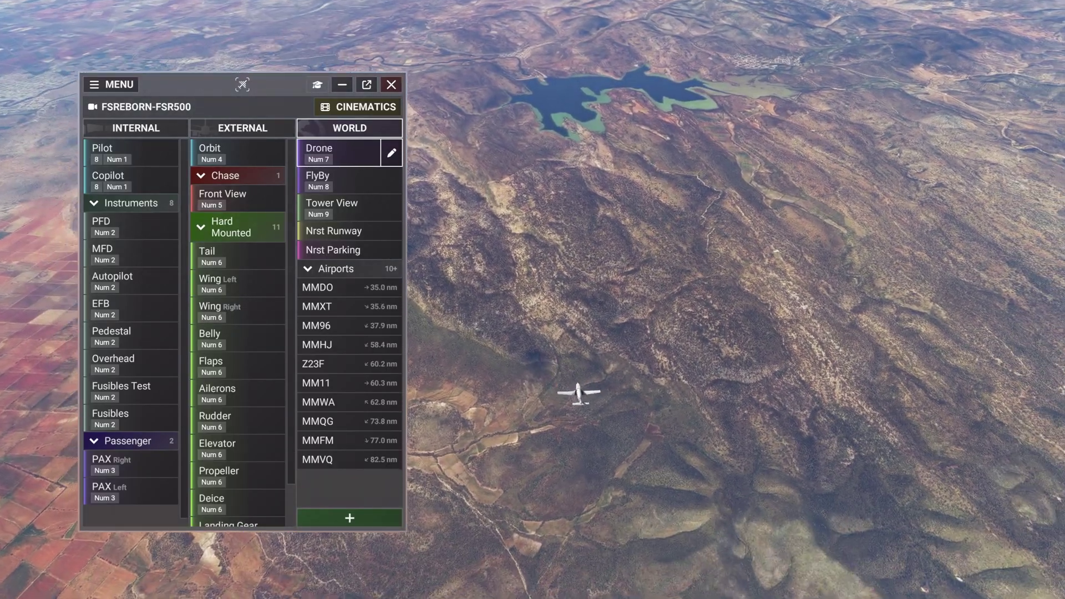
pyautogui.press('KP_8')
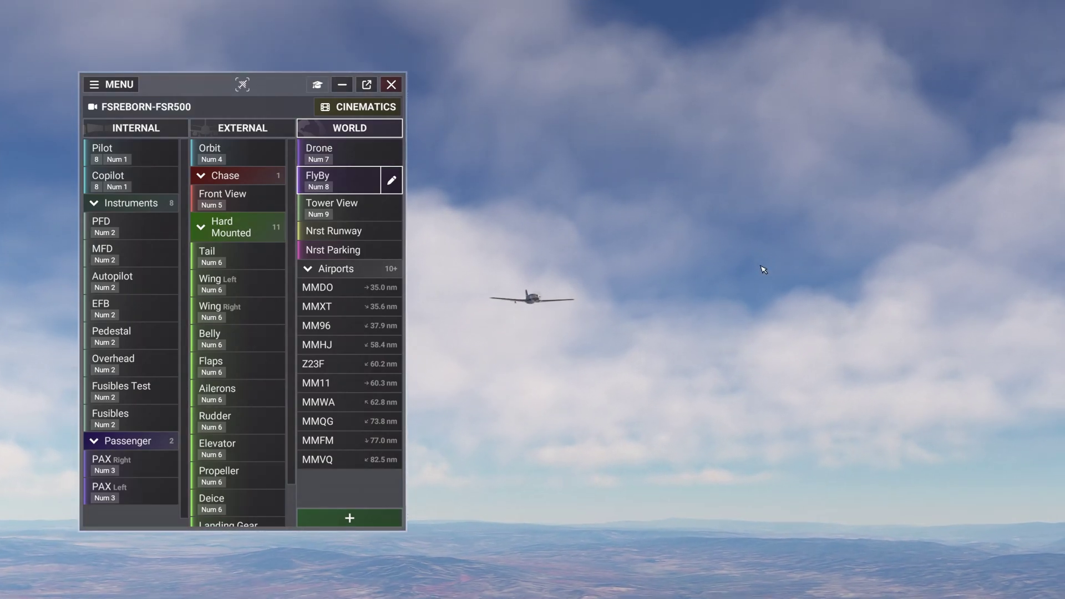